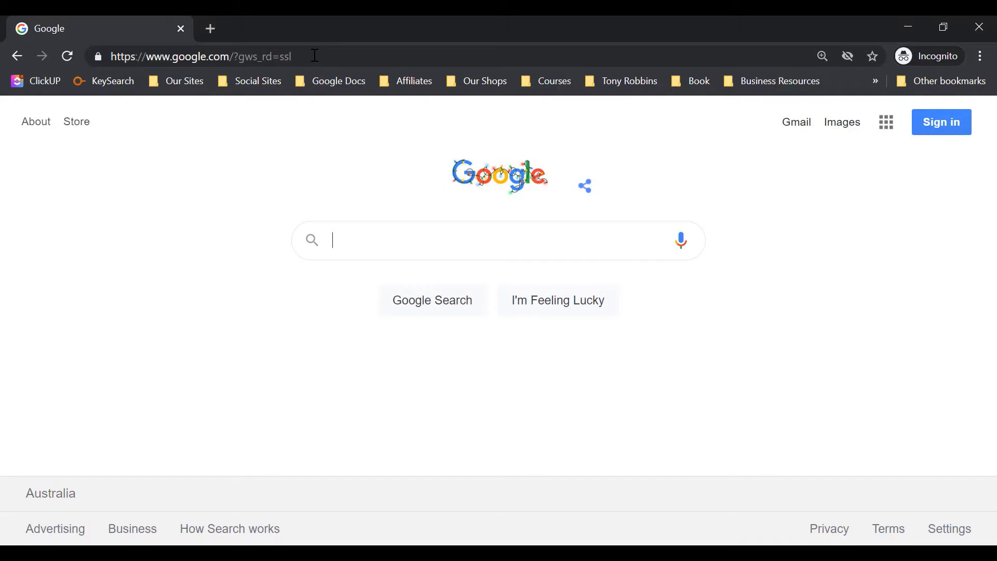
Load design.cricut.com from Chrome's address bar
{"action": "left_click", "coordinate": [315, 56]}
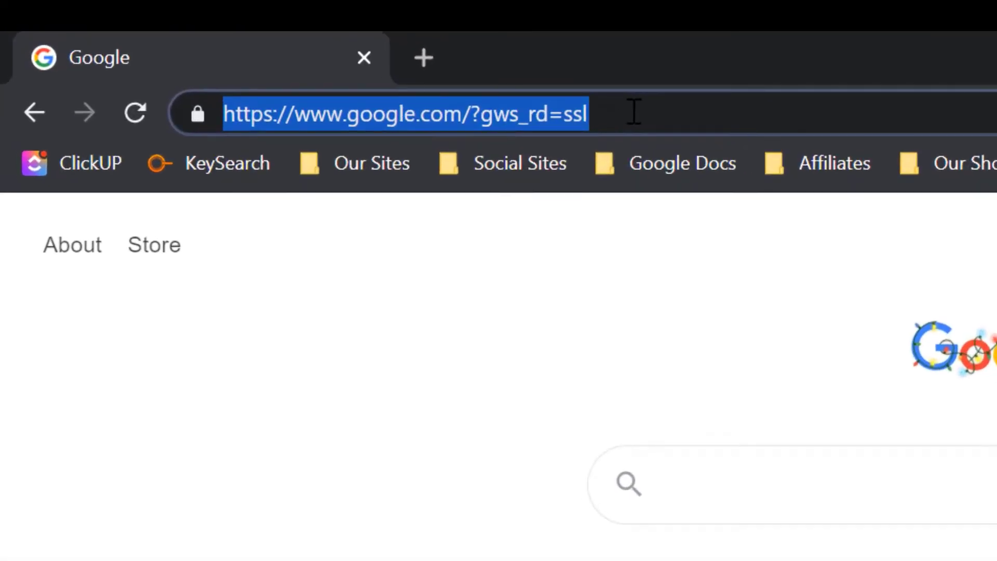
{"action": "type", "text": "de"}
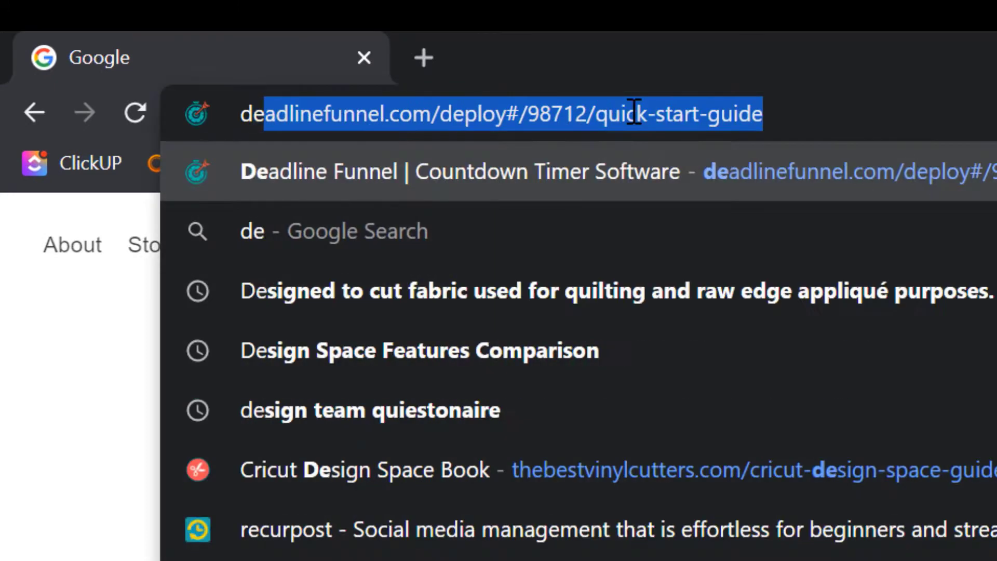
{"action": "type", "text": "sign.cricut.com"}
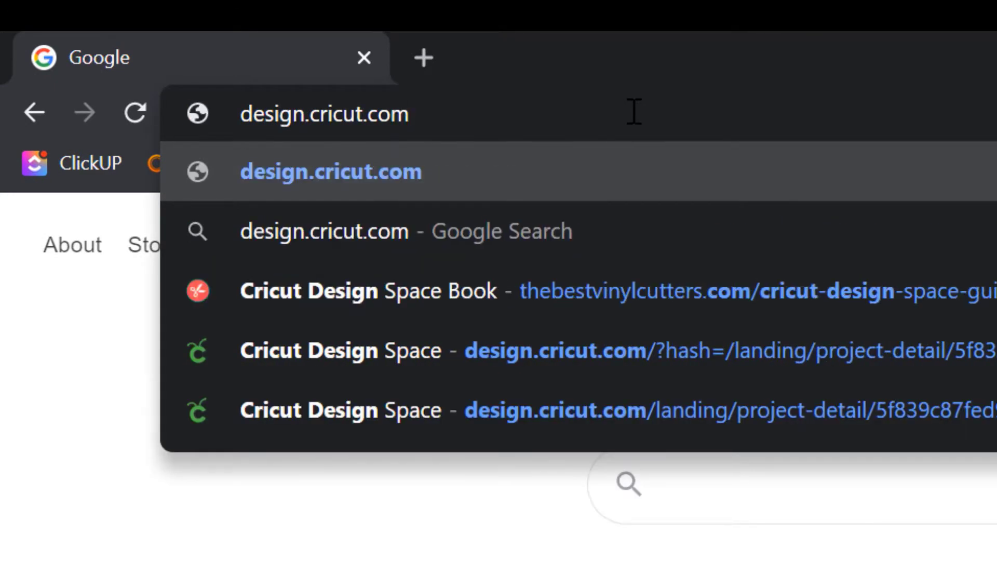
{"action": "key", "text": "Return"}
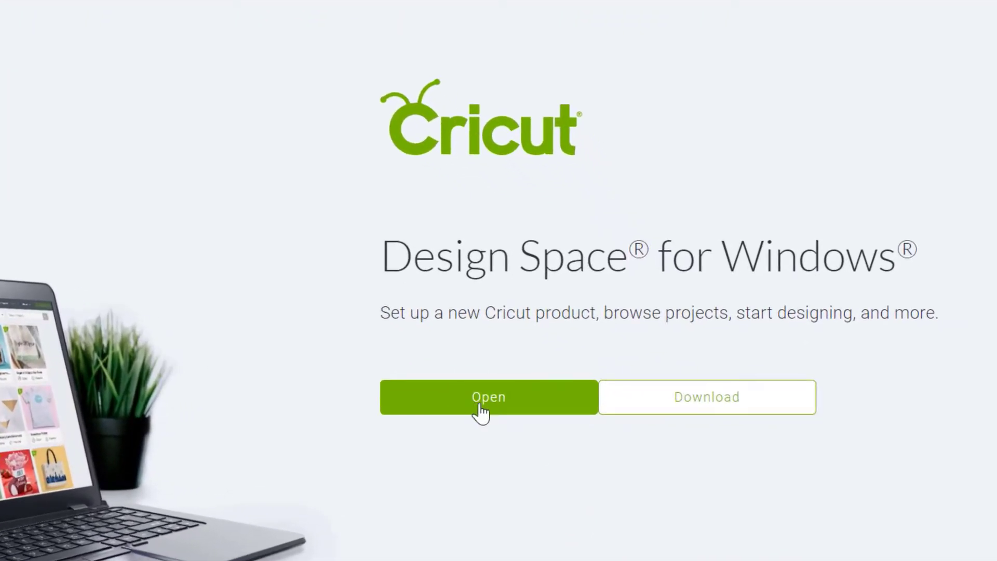
Download the Design Space for Windows installer (v6.0.150, 86.2 MB)
{"action": "left_click", "coordinate": [729, 408]}
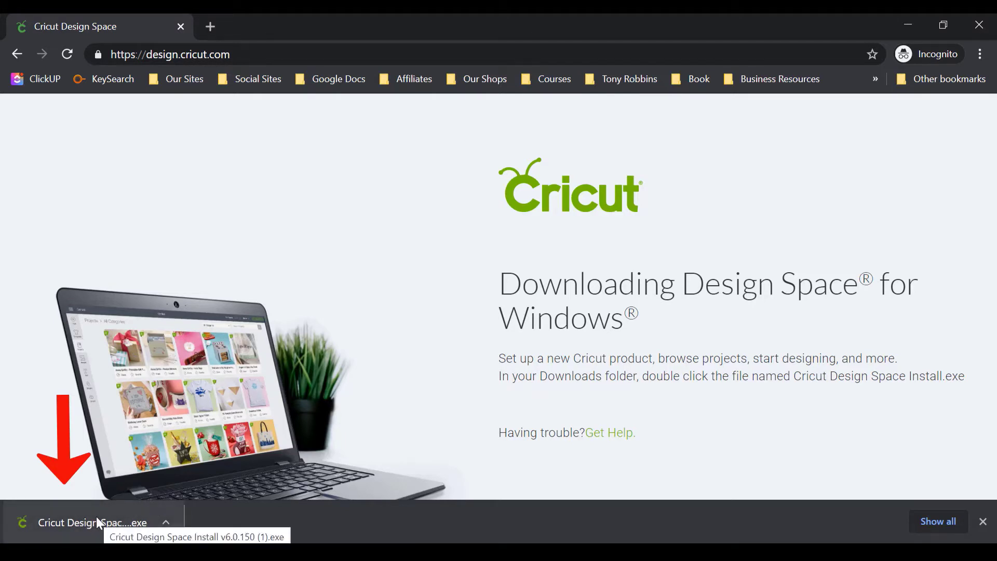
Run the downloaded Design Space v6.0.150 installer and start New Product Setup
{"action": "left_click", "coordinate": [97, 518]}
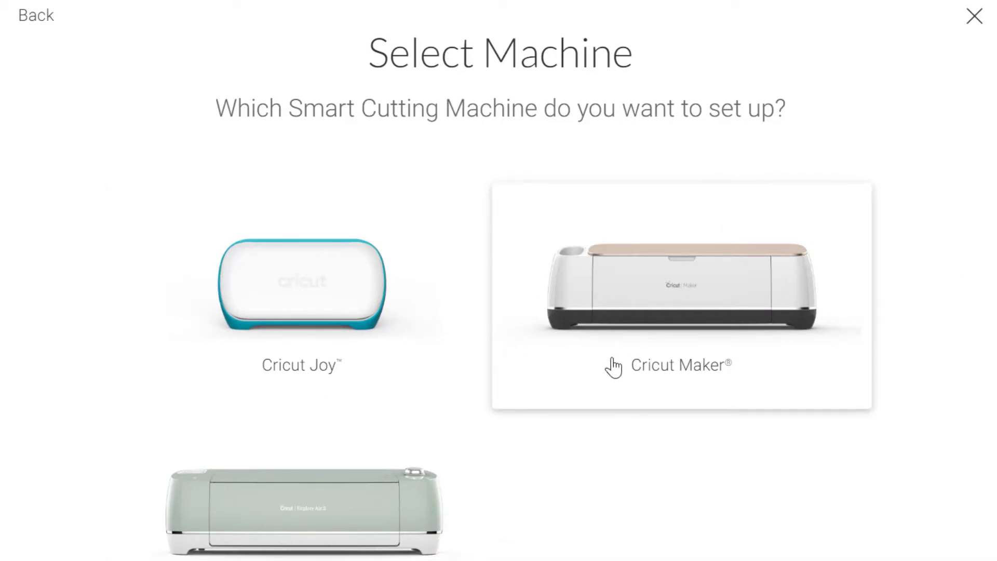
Choose Cricut Maker, enter the user's first and last name, select Australia, and accept the terms
{"action": "left_click", "coordinate": [715, 333]}
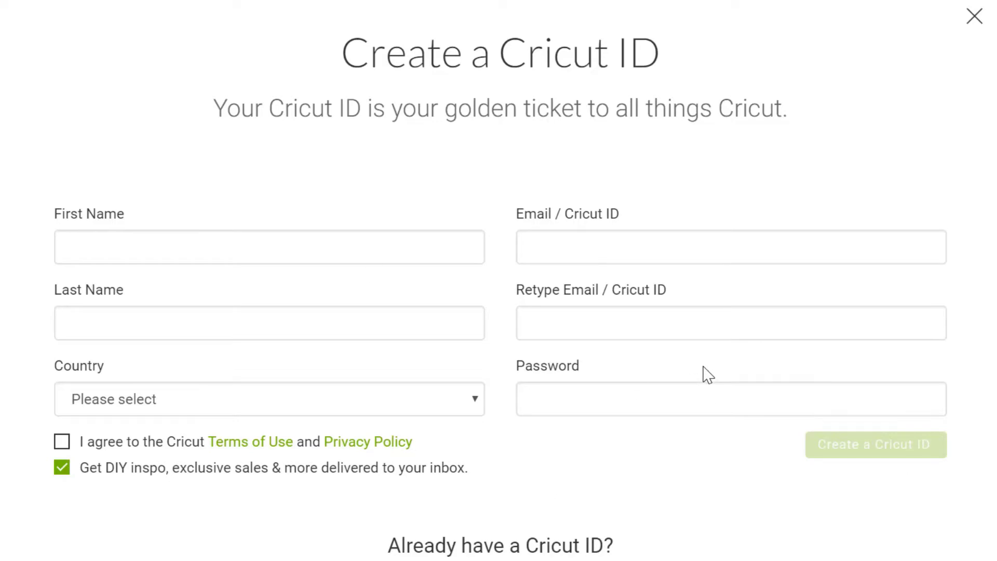
{"action": "left_click", "coordinate": [114, 239]}
{"action": "key", "text": "Tab"}
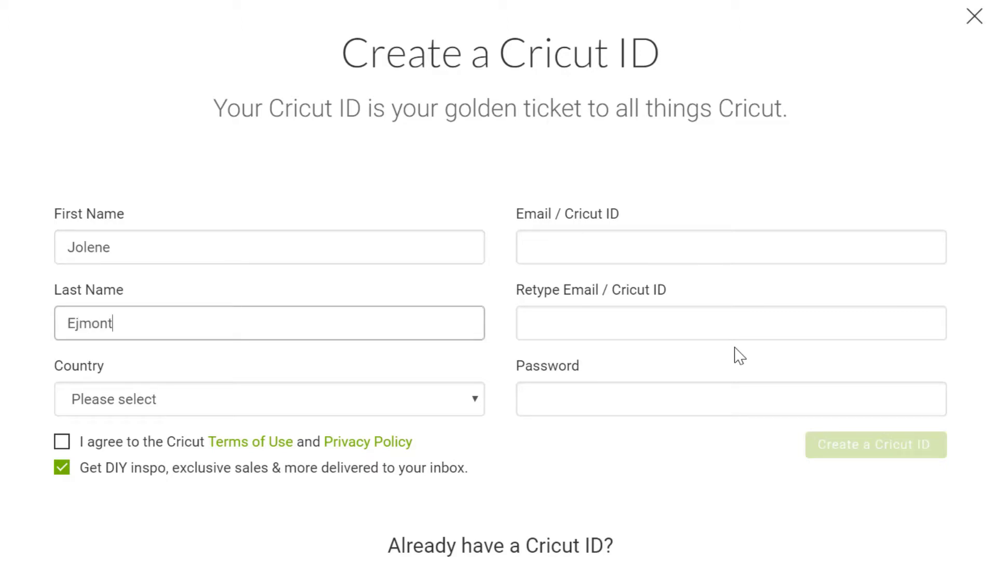
{"action": "left_click", "coordinate": [475, 410]}
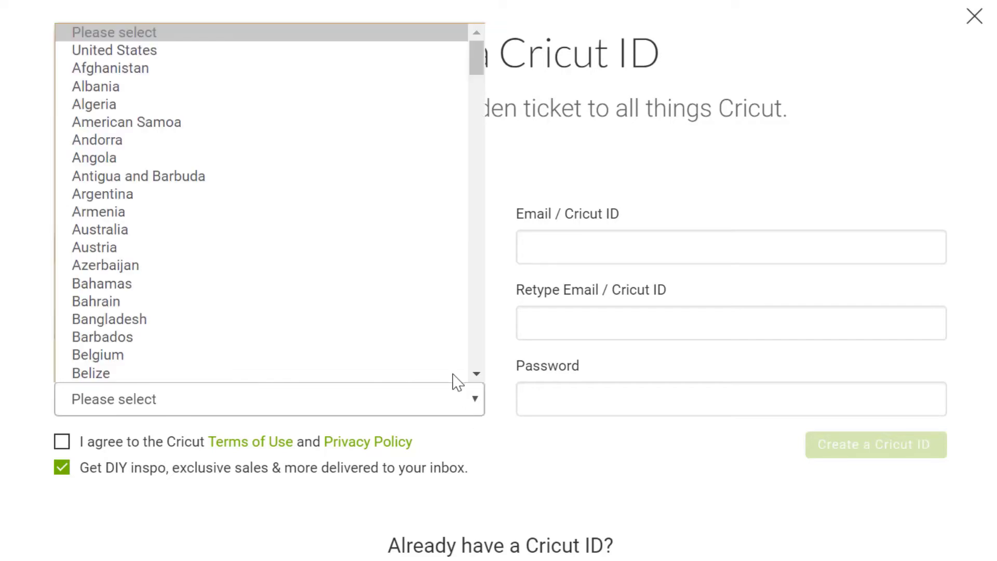
{"action": "left_click", "coordinate": [356, 231]}
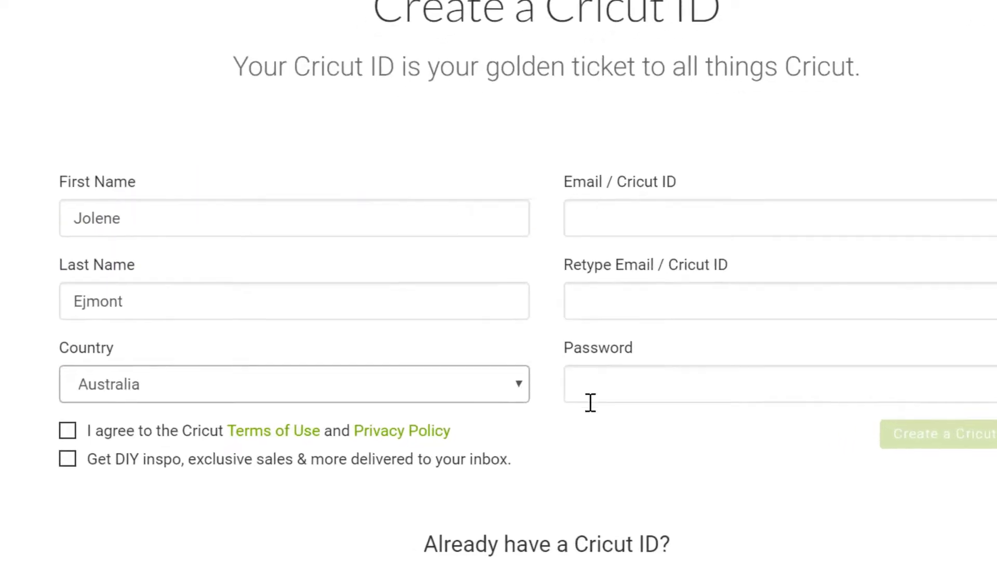
{"action": "left_click", "coordinate": [99, 372]}
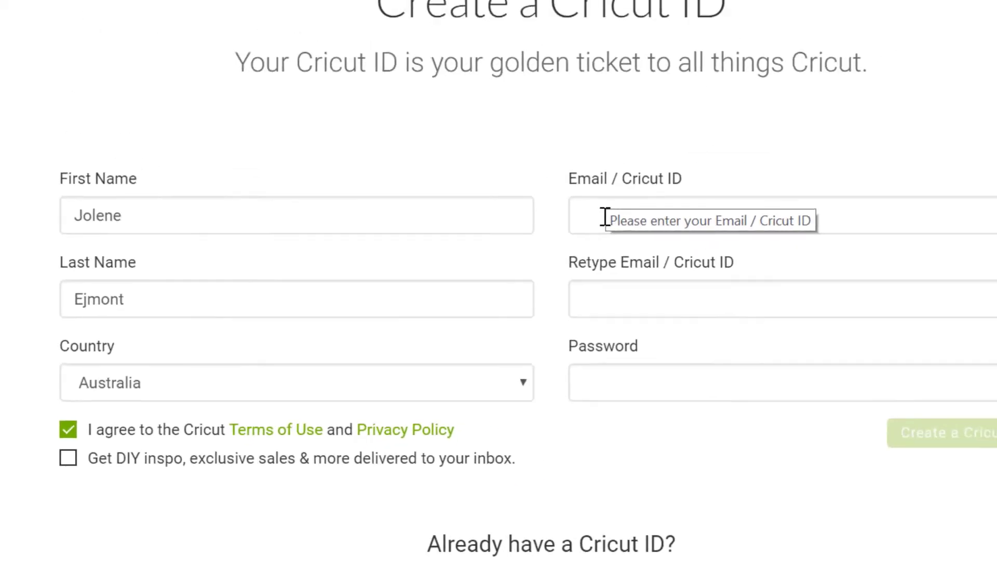
Enter and confirm the account e-mail, type the account password, and create the Cricut ID
{"action": "left_click", "coordinate": [605, 217]}
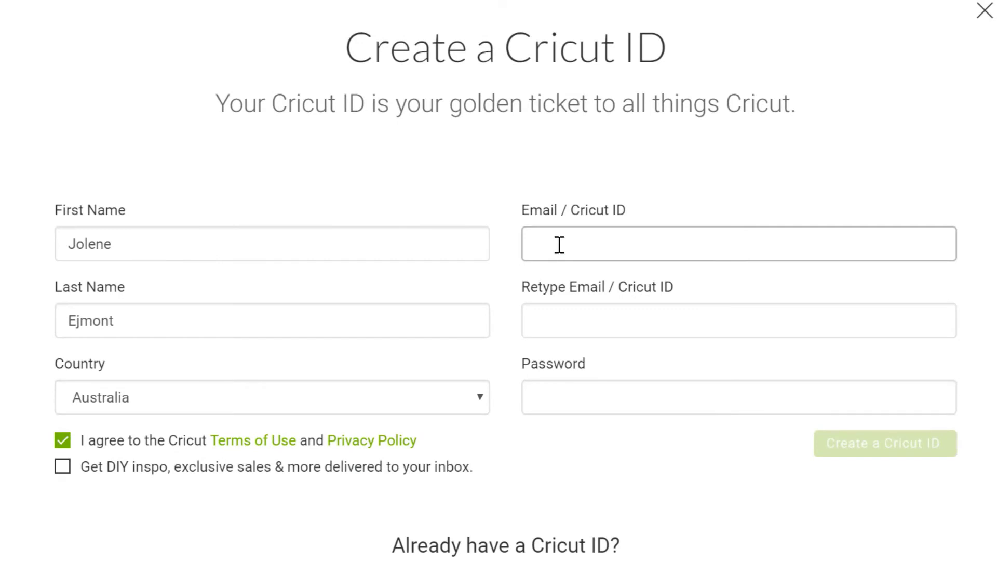
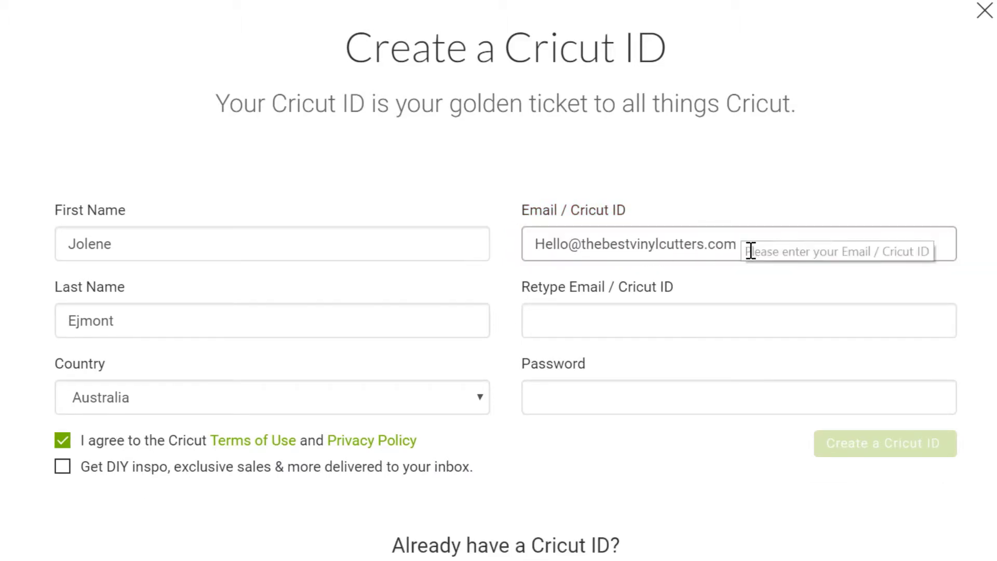
{"action": "left_click_drag", "start_coordinate": [752, 249], "coordinate": [481, 247]}
{"action": "key", "text": "ctrl+c"}
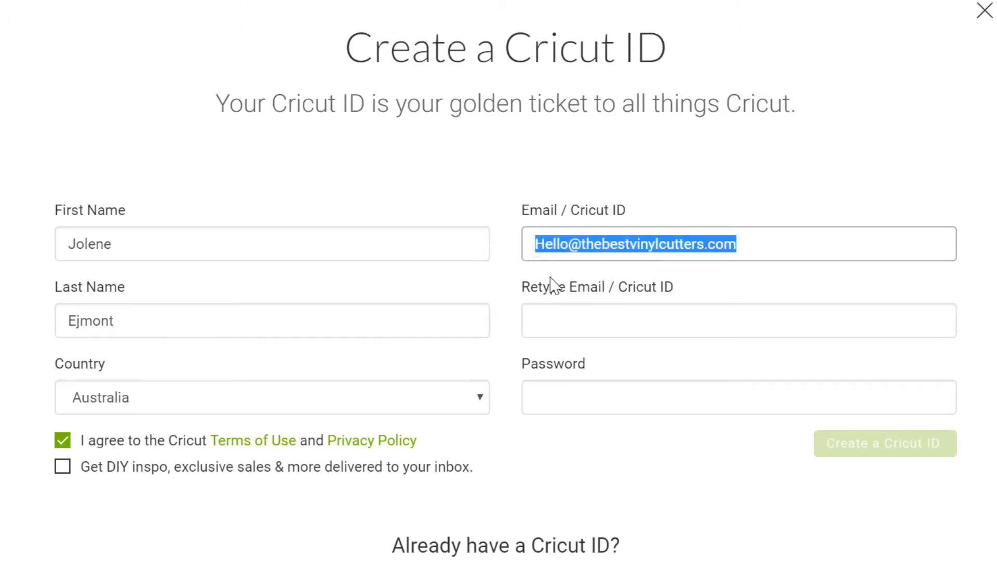
{"action": "left_click", "coordinate": [645, 323]}
{"action": "key", "text": "ctrl+v"}
{"action": "left_click", "coordinate": [625, 397]}
{"action": "type", "text": "********"}
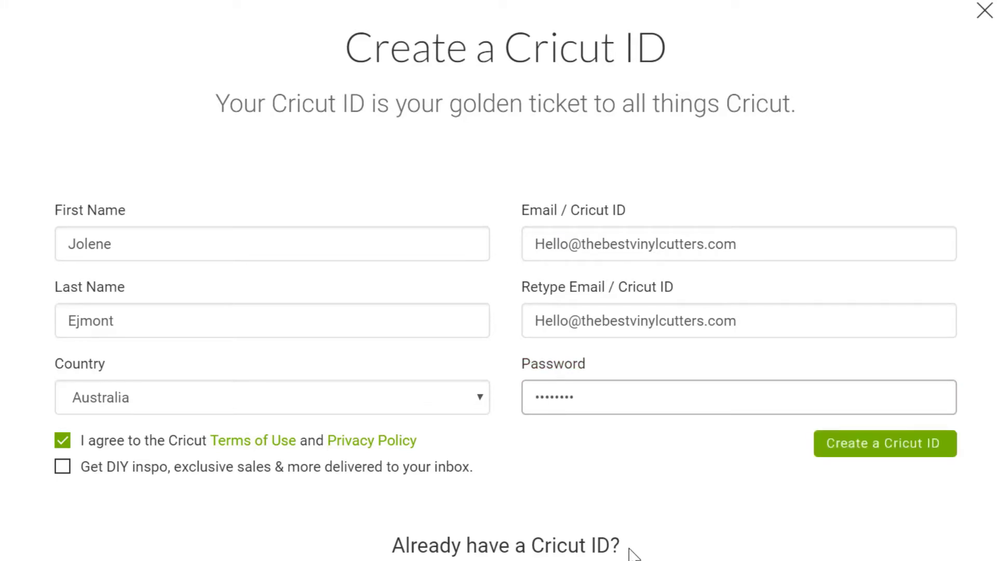
{"action": "left_click", "coordinate": [904, 453]}
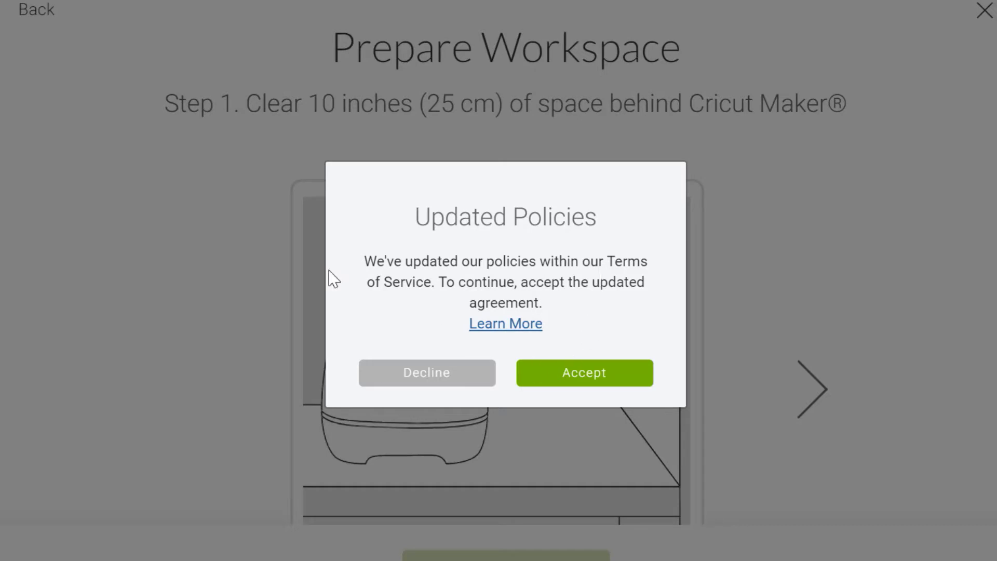
{"action": "left_click", "coordinate": [586, 385]}
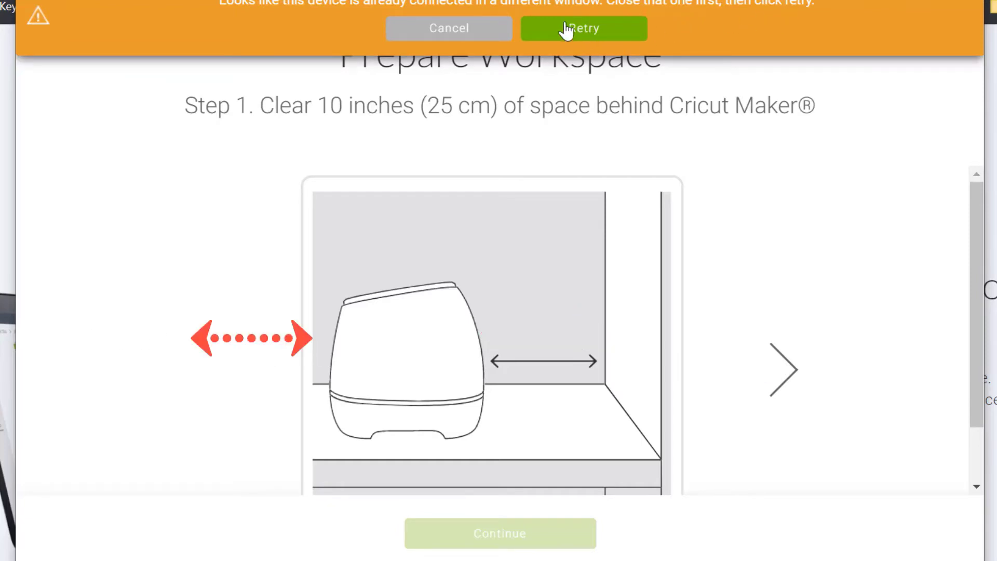
{"action": "left_click", "coordinate": [434, 36]}
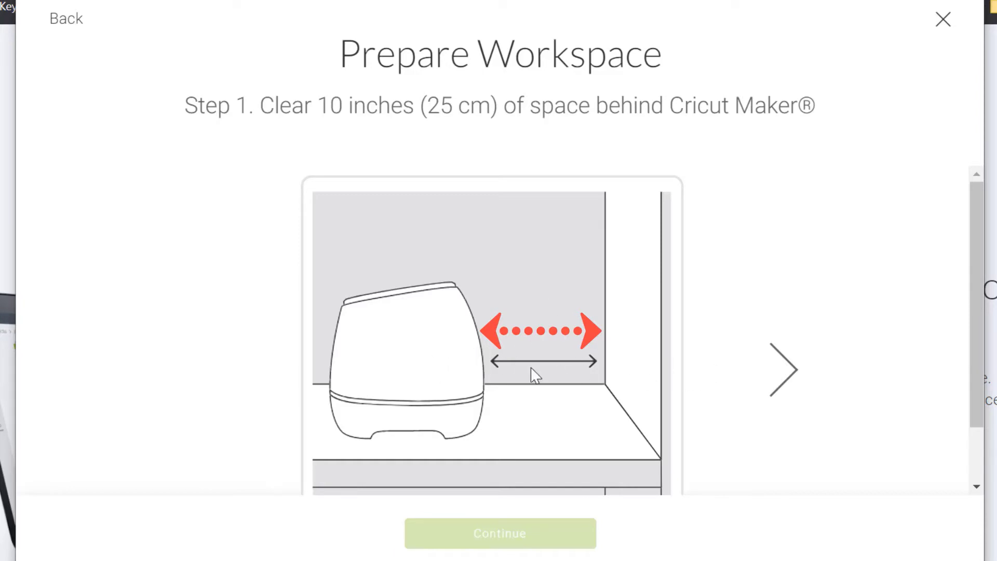
{"action": "scroll", "coordinate": [596, 375], "scroll_direction": "down", "scroll_amount": 2}
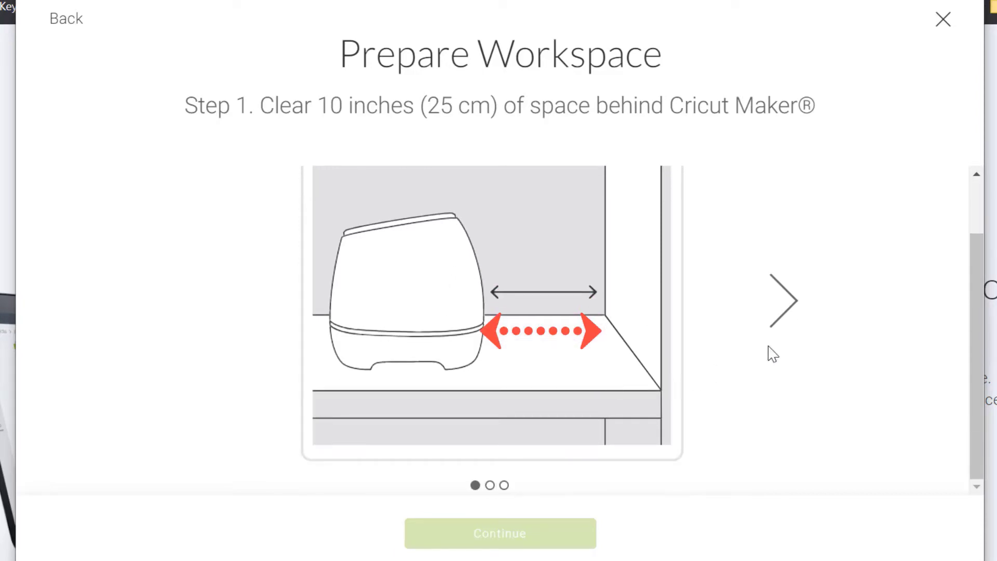
Advance the setup guide past Find an Outlet to Step 3, Connect to Computer
{"action": "left_click", "coordinate": [489, 486]}
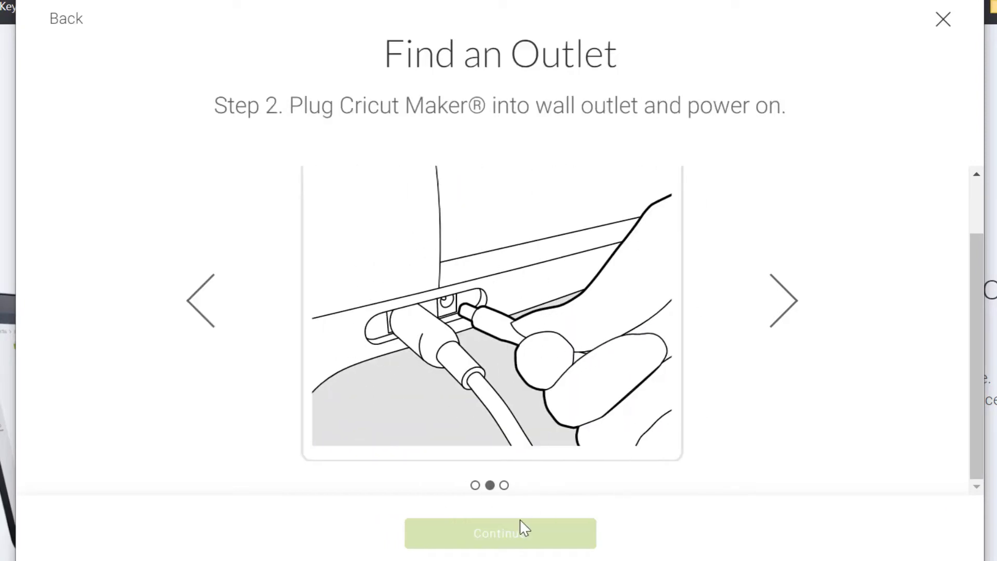
{"action": "left_click", "coordinate": [505, 485]}
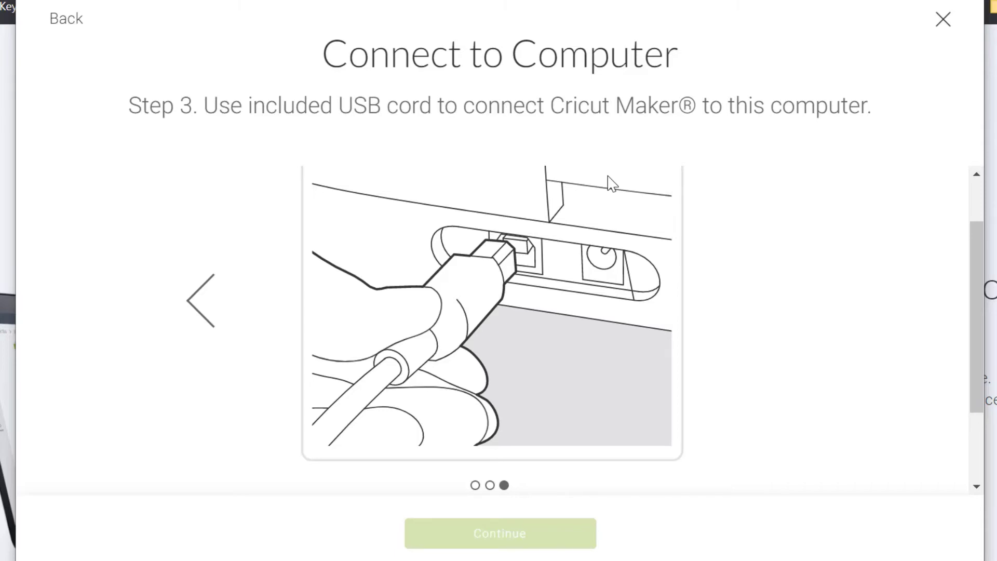
Select the Maker (5D03 Bluetooth) from the Select Cricut Maker dropdown
{"action": "scroll", "coordinate": [704, 294], "scroll_direction": "down", "scroll_amount": 3}
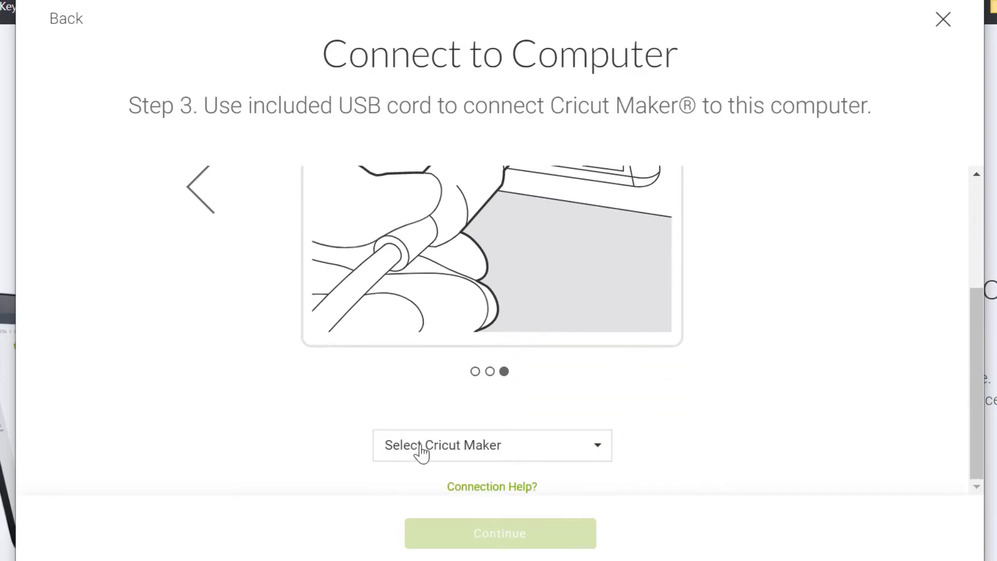
{"action": "left_click", "coordinate": [390, 456]}
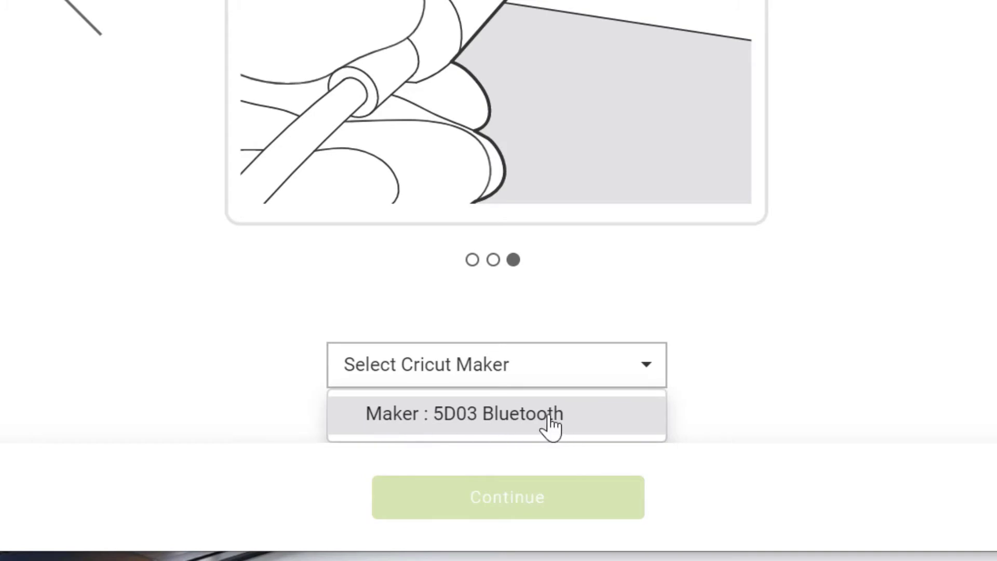
{"action": "left_click", "coordinate": [581, 420]}
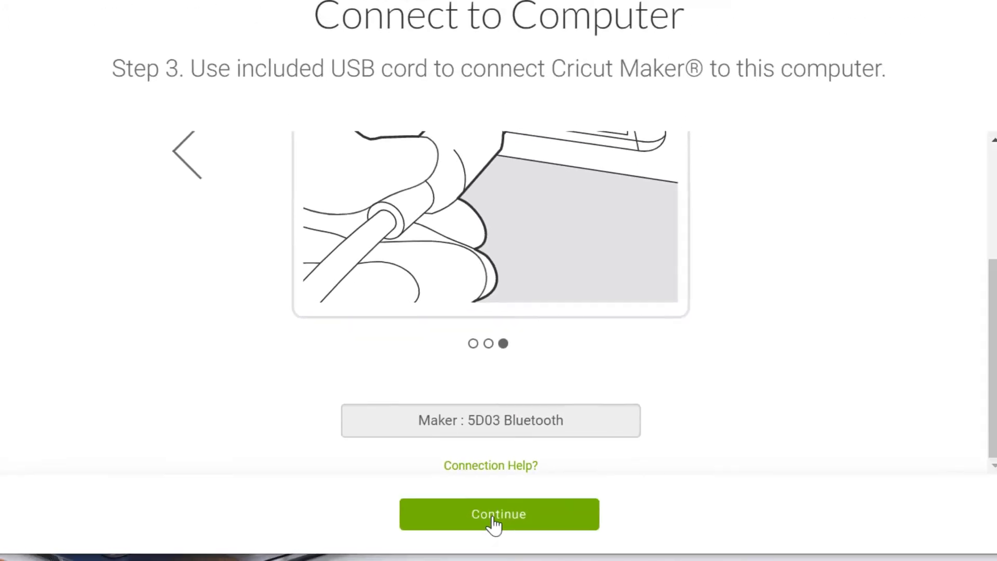
Install the Maker's machine update and move past the up-to-date confirmation
{"action": "left_click", "coordinate": [493, 517]}
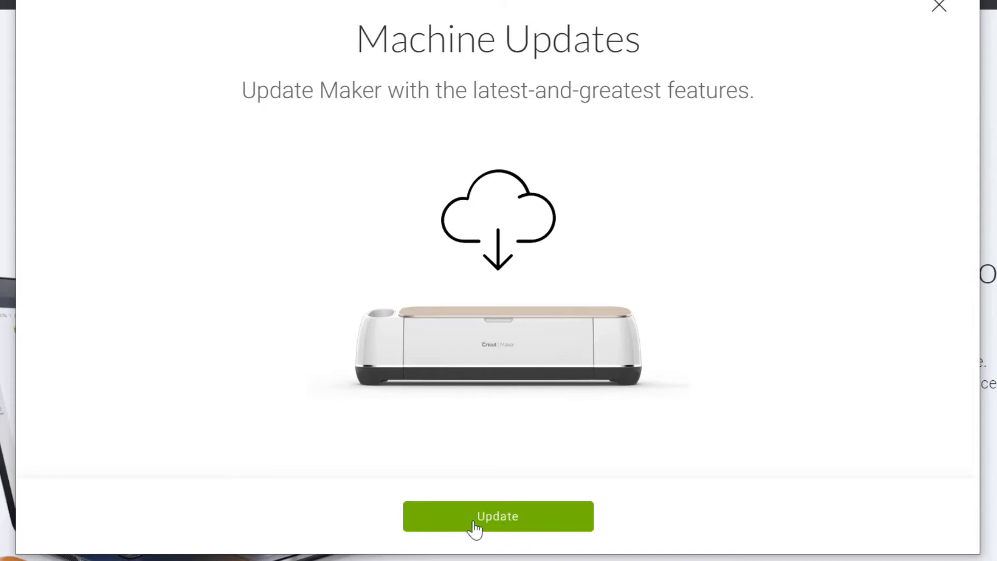
{"action": "left_click", "coordinate": [504, 520]}
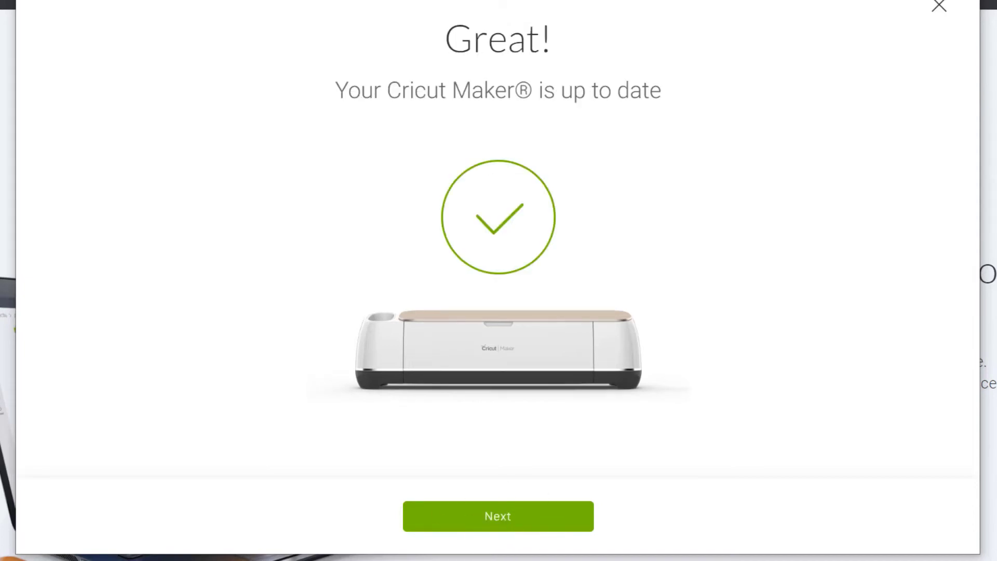
{"action": "left_click", "coordinate": [541, 519]}
{"action": "mouse_move", "coordinate": [479, 527]}
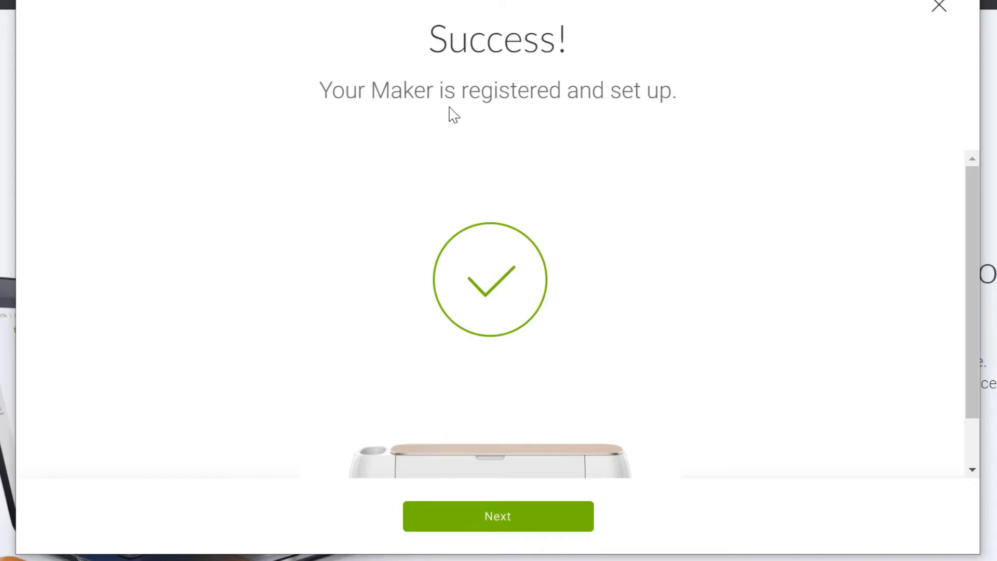
{"action": "scroll", "coordinate": [548, 253], "scroll_direction": "down", "scroll_amount": 2}
Review the Cricut Access offer, highlighting its heading, 100,000+ images and $13.99 monthly price
{"action": "left_click", "coordinate": [531, 503]}
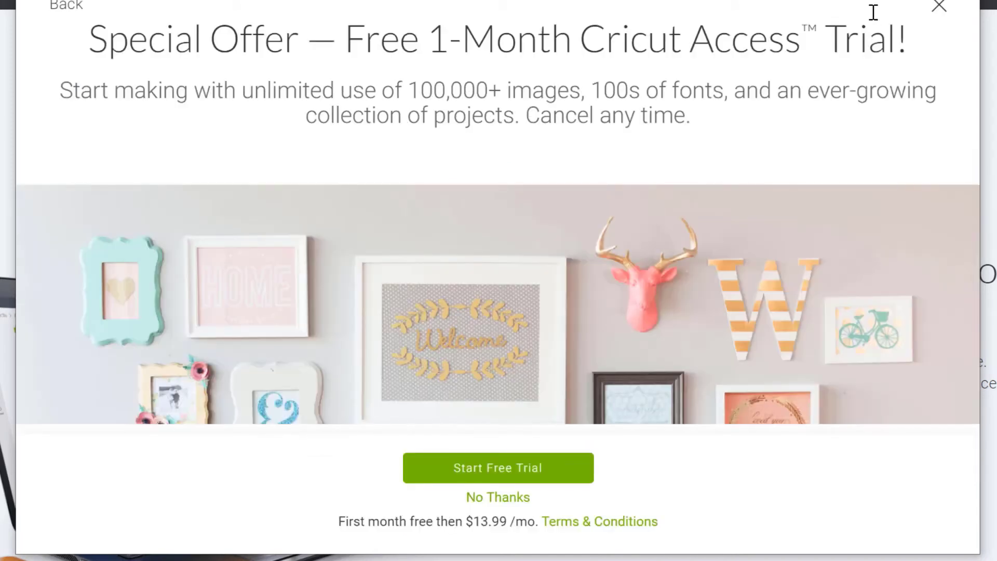
{"action": "left_click_drag", "start_coordinate": [906, 32], "coordinate": [76, 44]}
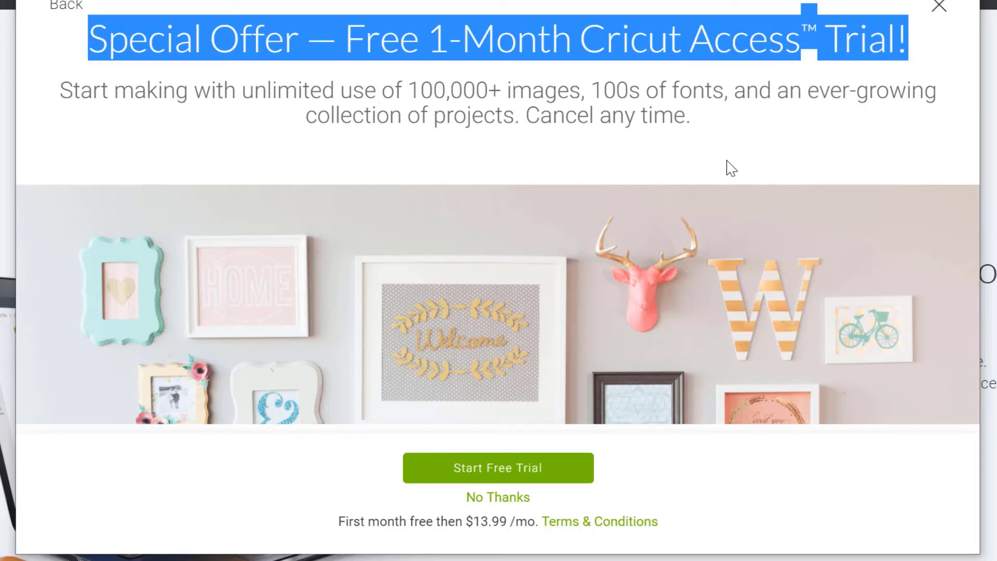
{"action": "left_click", "coordinate": [415, 89]}
{"action": "left_click_drag", "start_coordinate": [415, 89], "coordinate": [580, 91]}
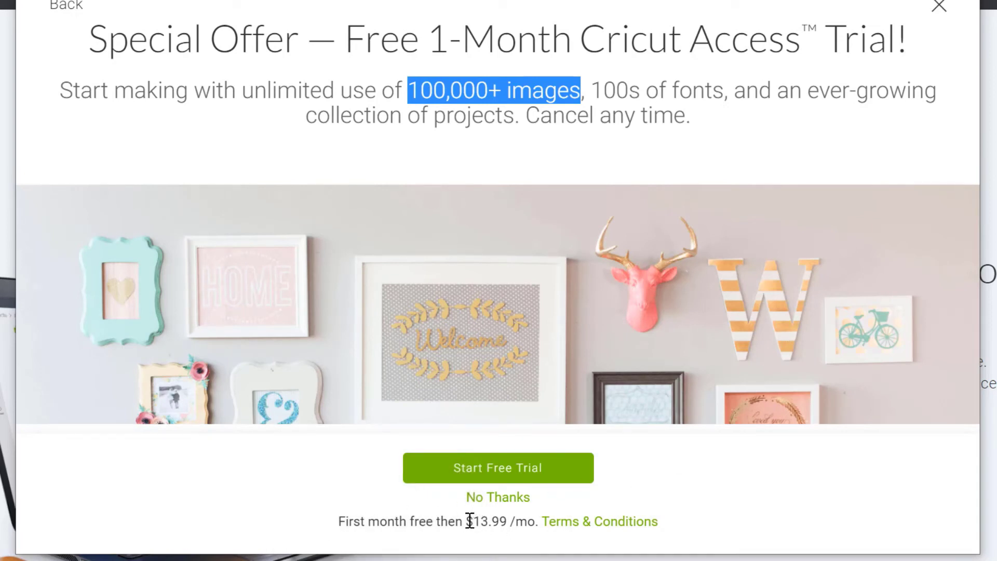
{"action": "left_click_drag", "start_coordinate": [470, 521], "coordinate": [502, 519]}
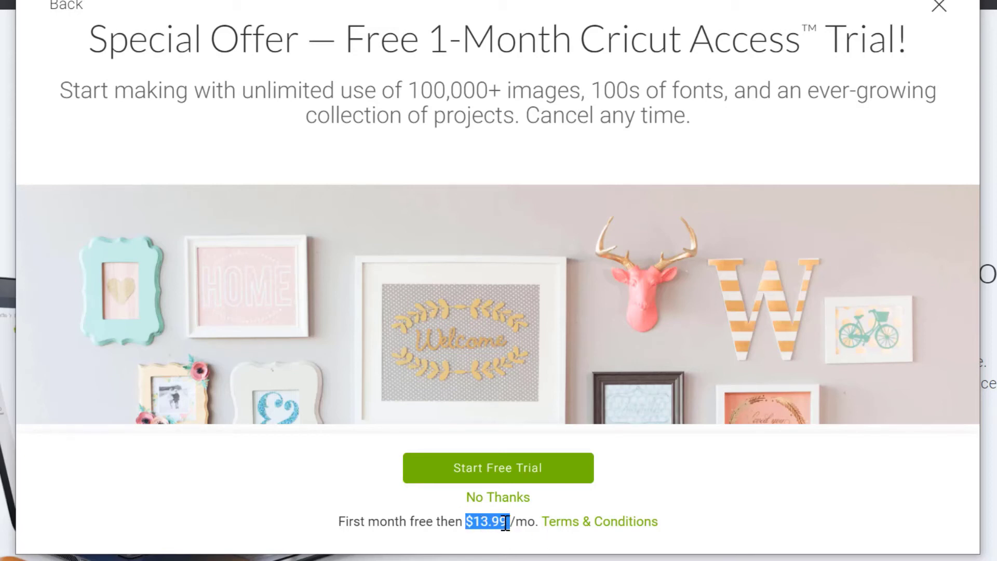
{"action": "left_click", "coordinate": [769, 461]}
Start the free trial, look over the blank billing fields, then exit to Let's Test a Cut
{"action": "left_click", "coordinate": [514, 470]}
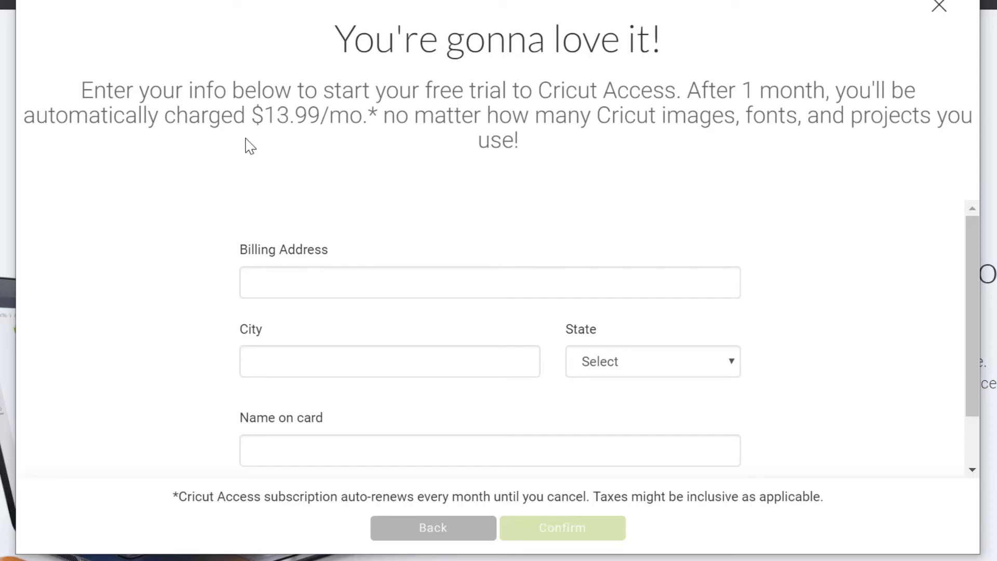
{"action": "left_click", "coordinate": [293, 290]}
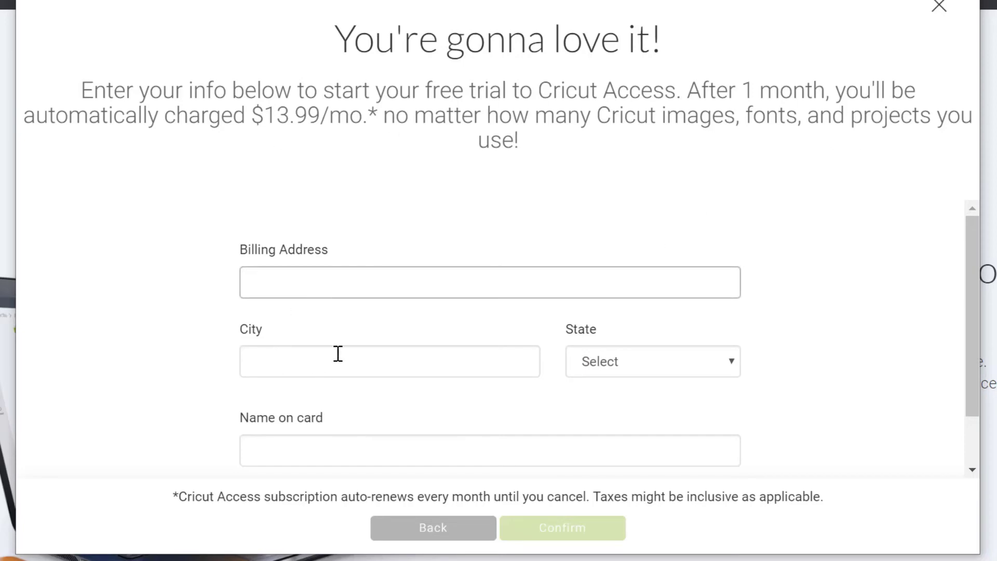
{"action": "scroll", "coordinate": [469, 349], "scroll_direction": "down", "scroll_amount": 1}
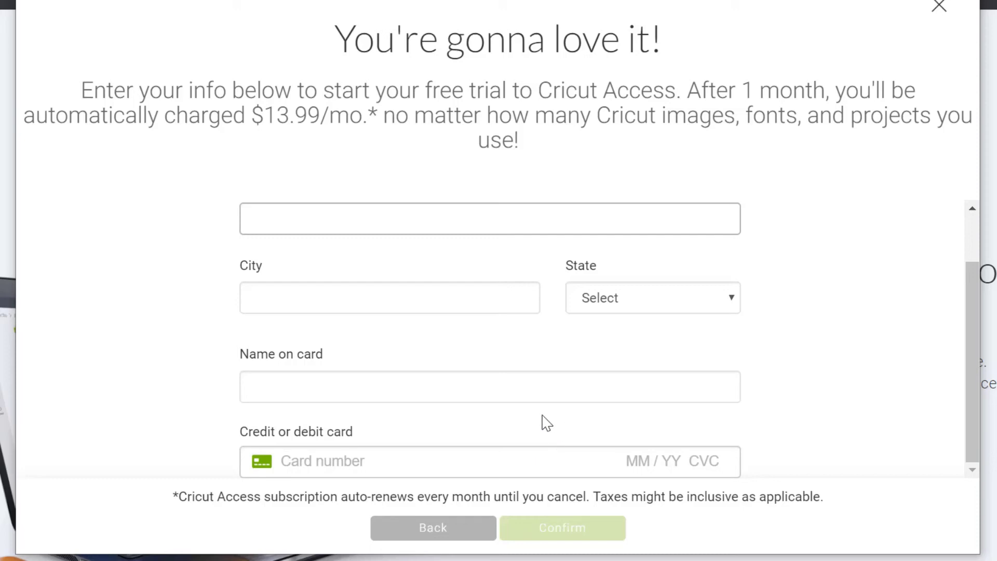
{"action": "scroll", "coordinate": [534, 418], "scroll_direction": "up", "scroll_amount": 2}
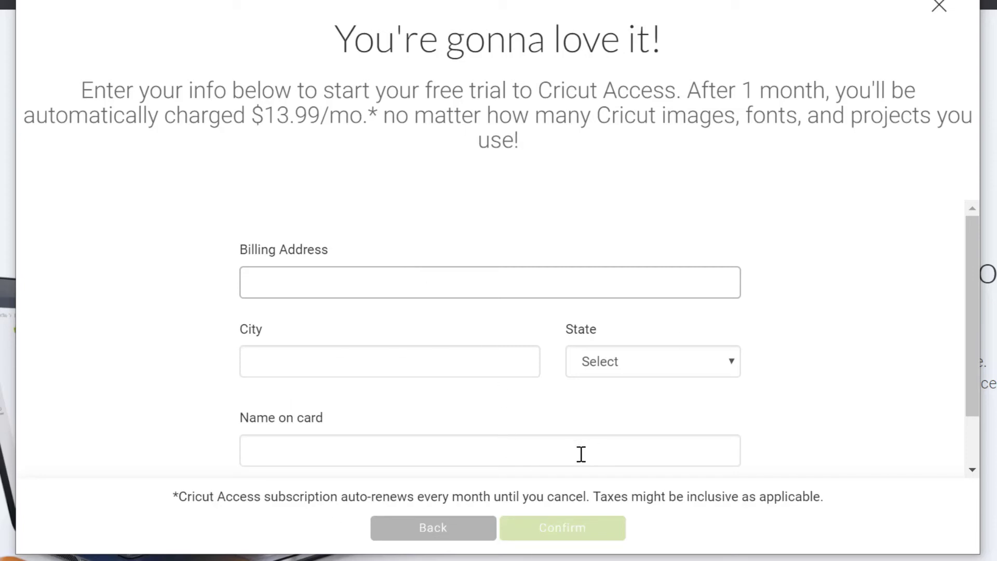
{"action": "scroll", "coordinate": [576, 467], "scroll_direction": "down", "scroll_amount": 2}
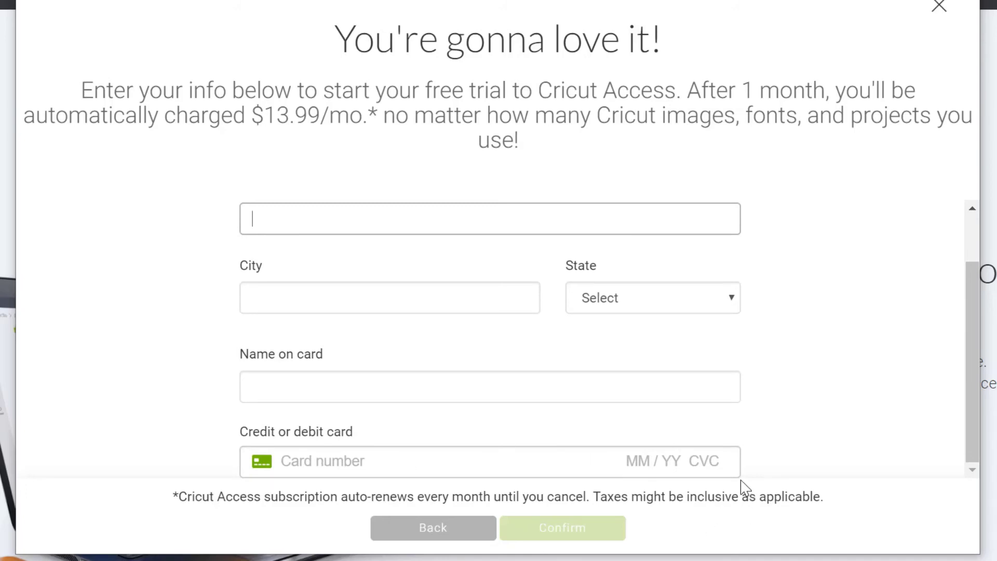
{"action": "left_click", "coordinate": [606, 531]}
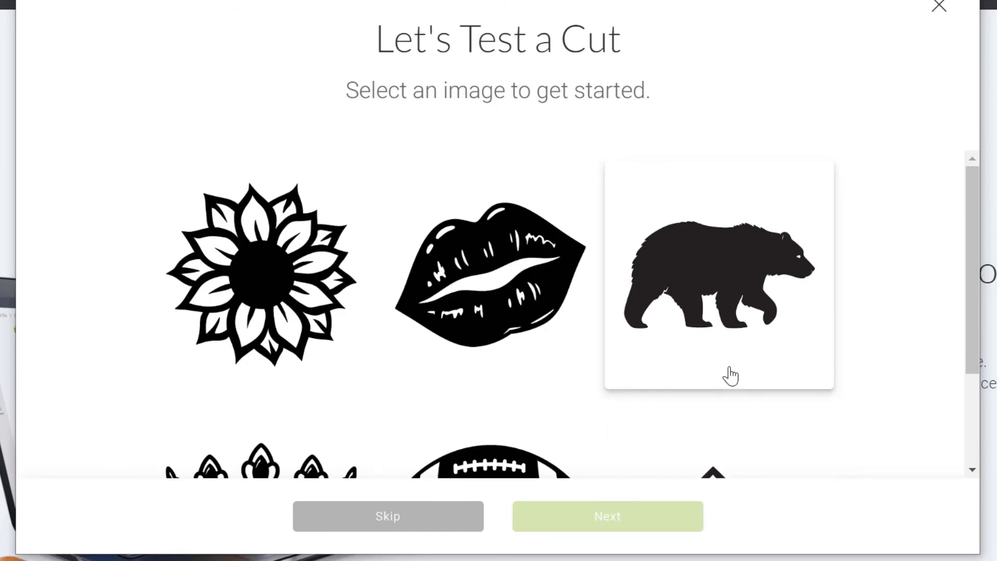
Choose the lips image for the test cut and continue to Prepare for Cut
{"action": "scroll", "coordinate": [730, 375], "scroll_direction": "down", "scroll_amount": 3}
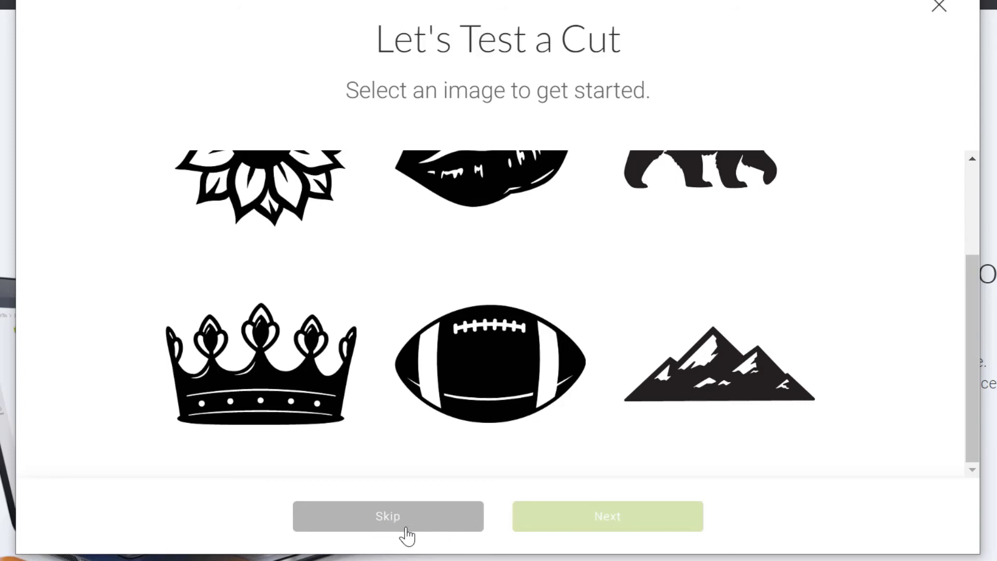
{"action": "scroll", "coordinate": [670, 307], "scroll_direction": "up", "scroll_amount": 5}
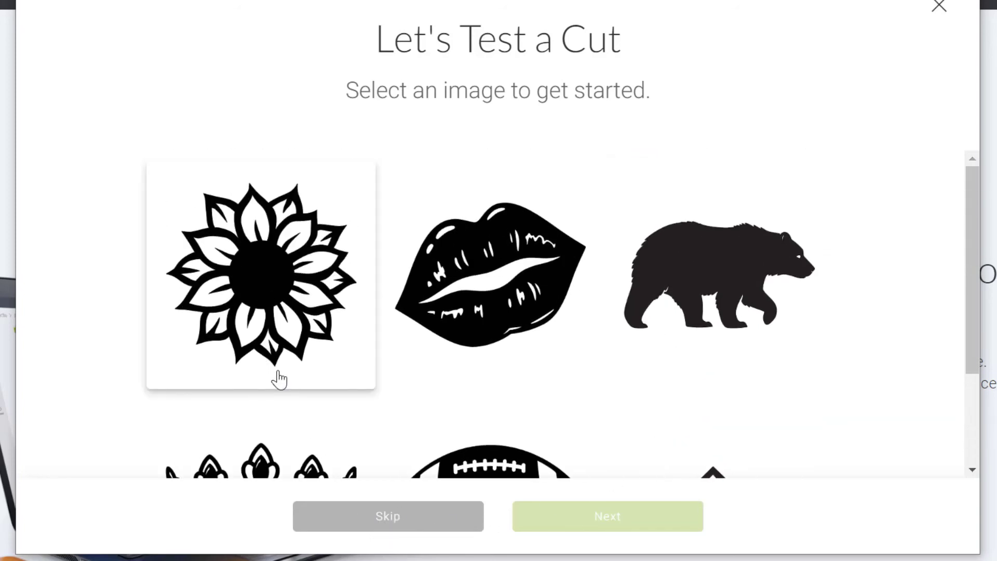
{"action": "scroll", "coordinate": [279, 380], "scroll_direction": "down", "scroll_amount": 3}
{"action": "scroll", "coordinate": [467, 322], "scroll_direction": "up", "scroll_amount": 2}
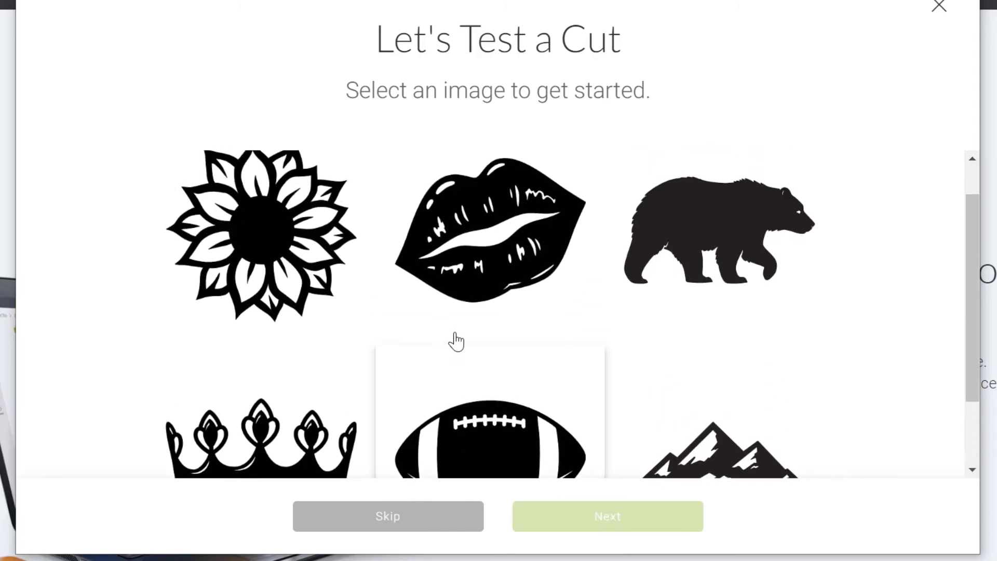
{"action": "left_click", "coordinate": [475, 302]}
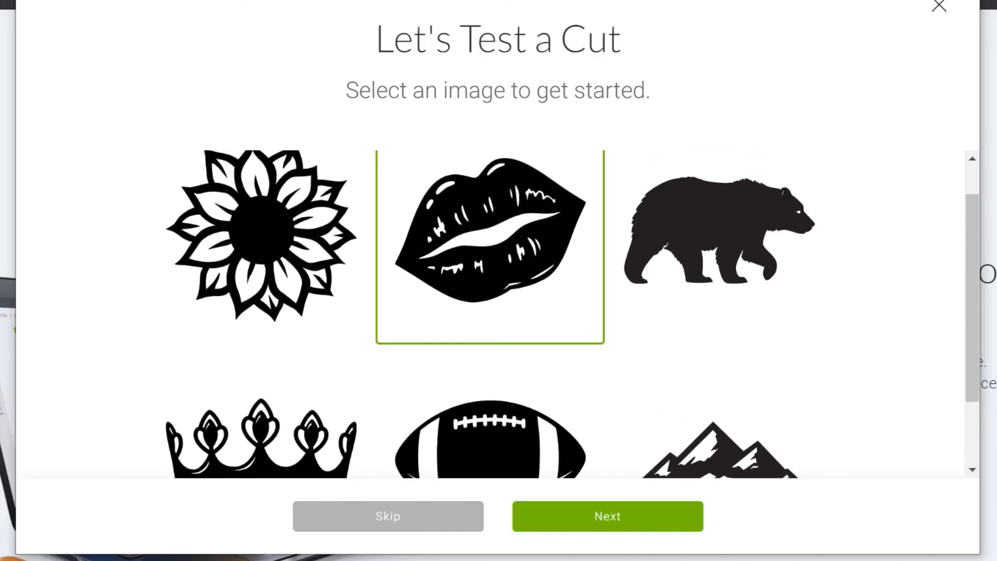
{"action": "left_click", "coordinate": [607, 515]}
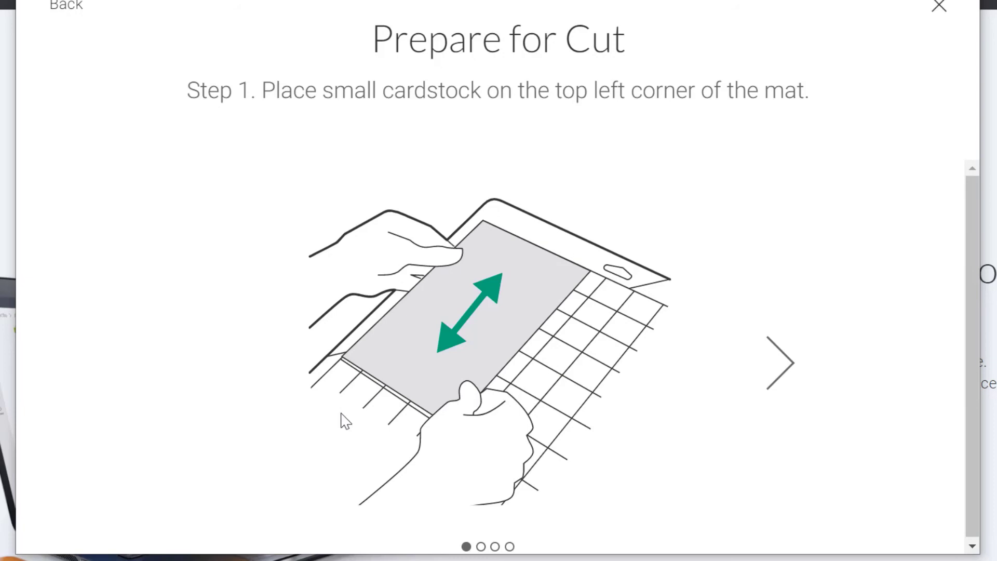
Page forward through test-cut preparation Steps 2 and 3, back to Step 1, then reach the Home page
{"action": "left_click", "coordinate": [769, 374]}
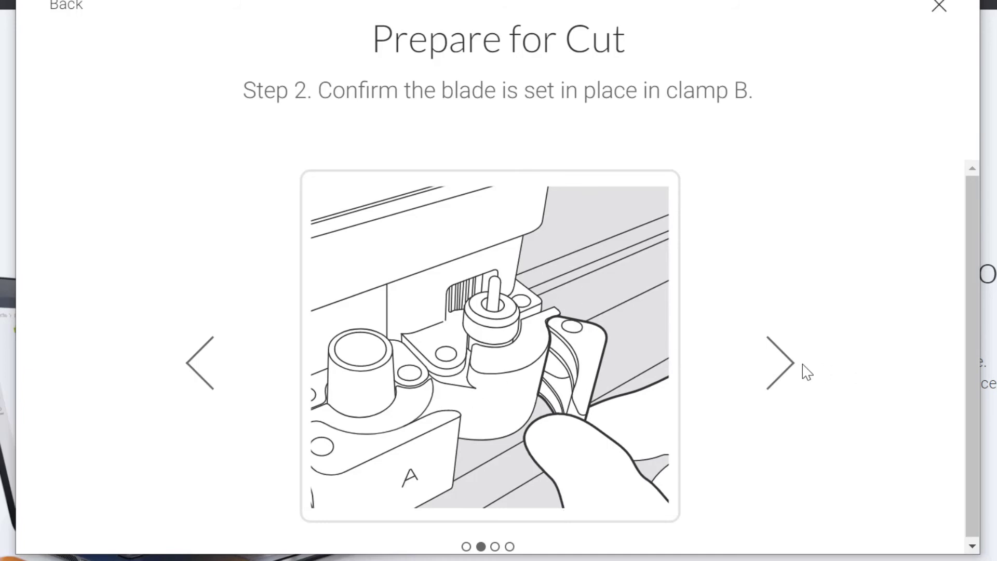
{"action": "left_click", "coordinate": [784, 378]}
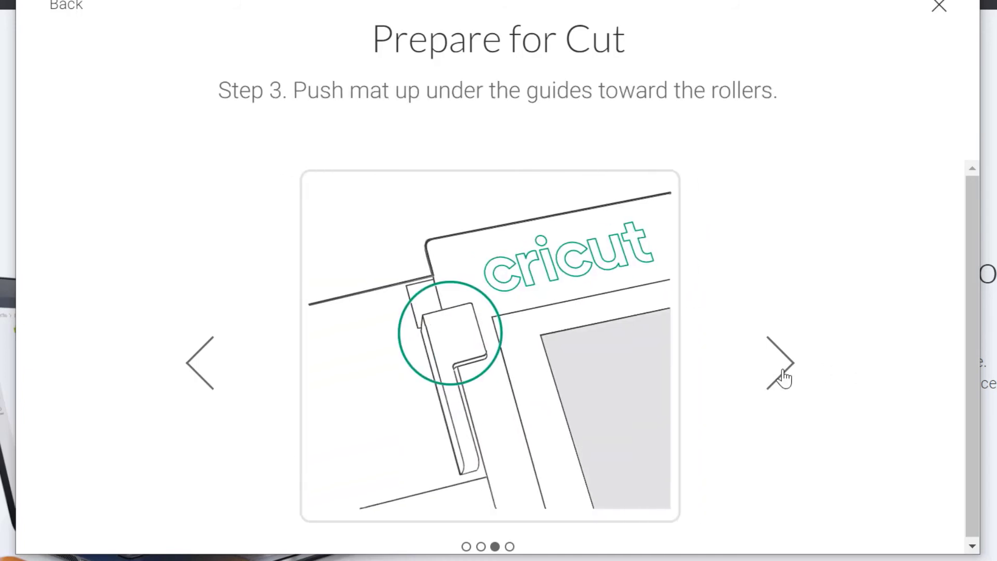
{"action": "left_click", "coordinate": [201, 377]}
{"action": "left_click", "coordinate": [202, 373]}
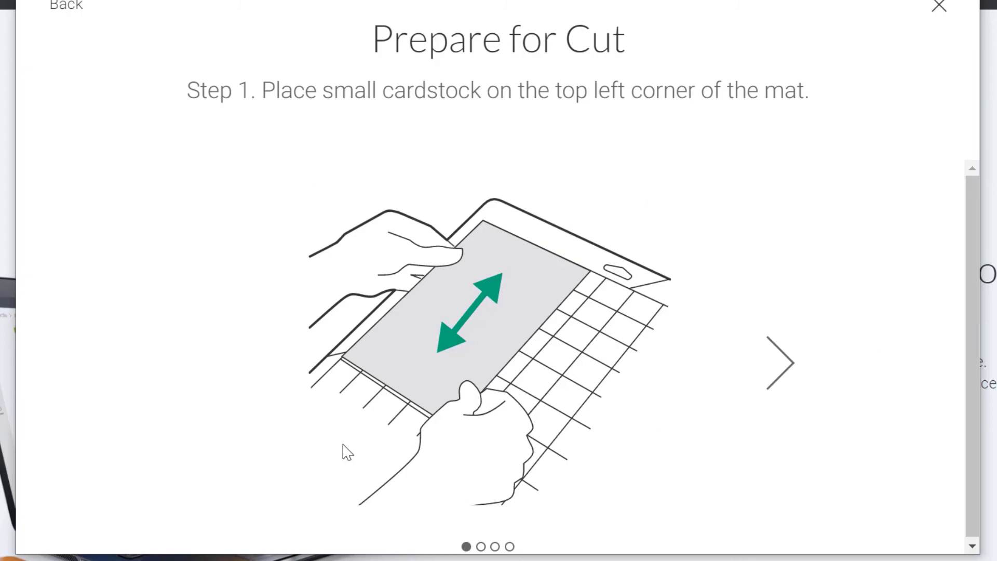
{"action": "scroll", "coordinate": [855, 415], "scroll_direction": "down", "scroll_amount": 1}
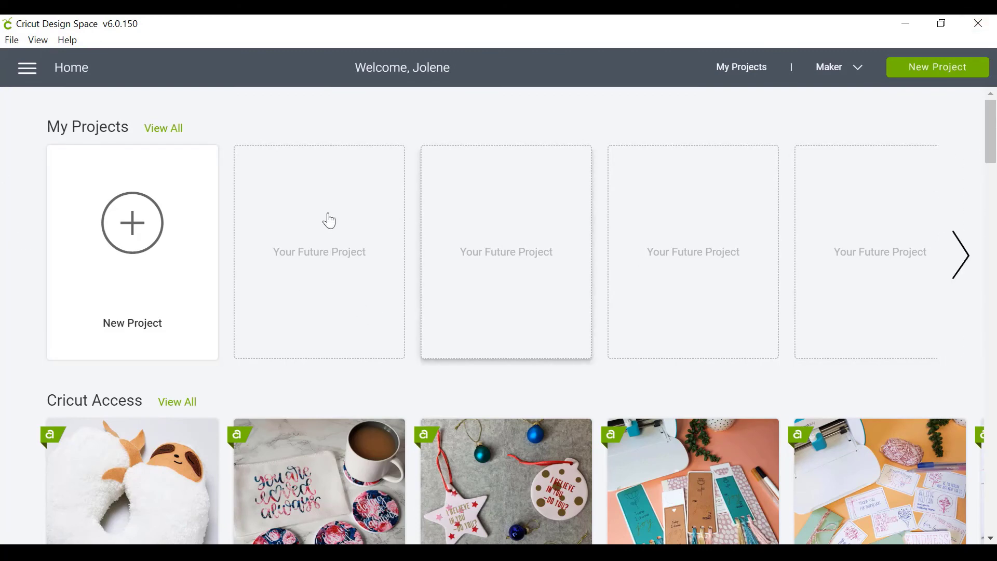
Scroll past the Cricut Access, holiday and community rows to Be Inspired by Infusible Ink
{"action": "scroll", "coordinate": [28, 366], "scroll_direction": "down", "scroll_amount": 5}
{"action": "scroll", "coordinate": [29, 370], "scroll_direction": "down", "scroll_amount": 2}
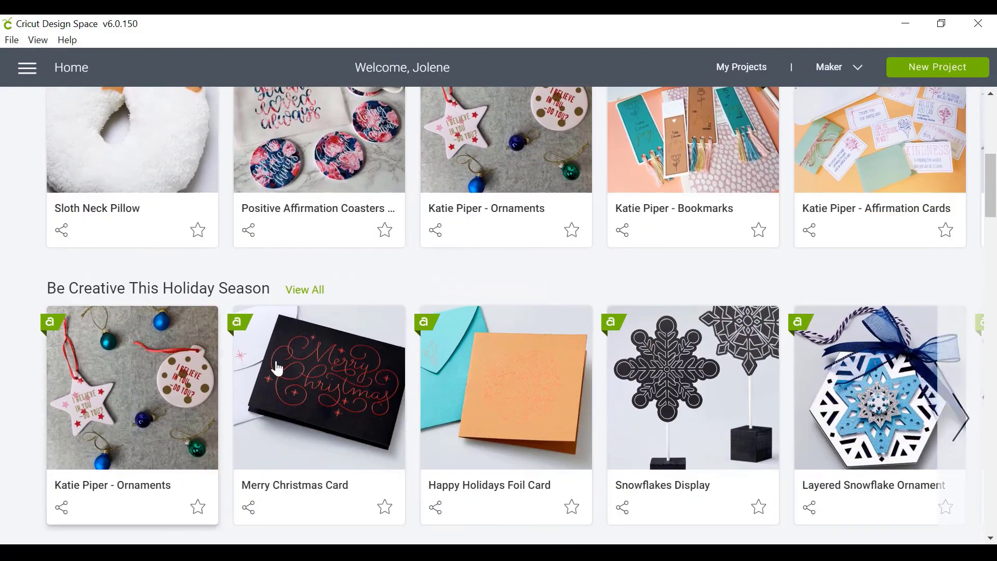
{"action": "scroll", "coordinate": [207, 395], "scroll_direction": "down", "scroll_amount": 5}
{"action": "scroll", "coordinate": [200, 384], "scroll_direction": "down", "scroll_amount": 2}
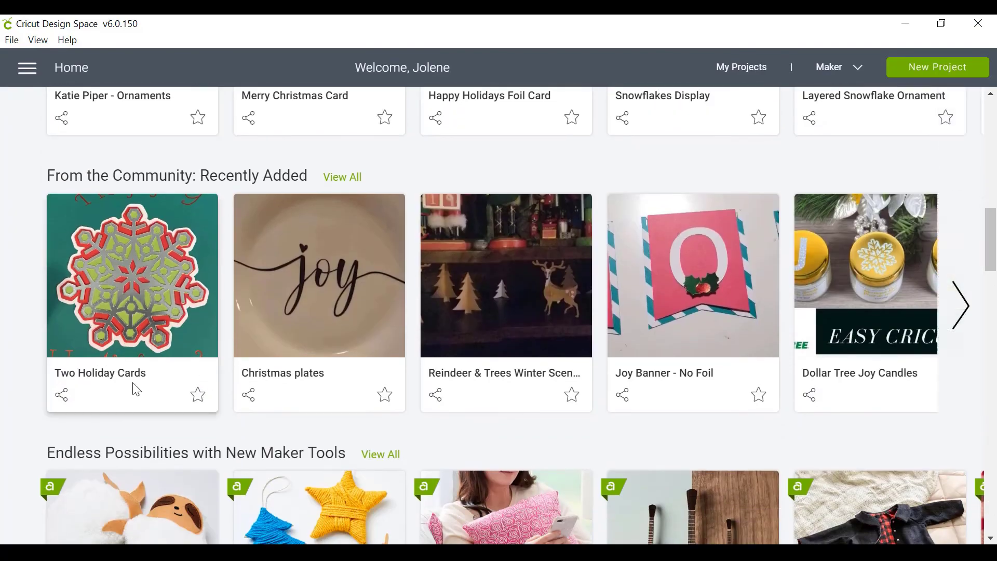
{"action": "scroll", "coordinate": [779, 322], "scroll_direction": "down", "scroll_amount": 6}
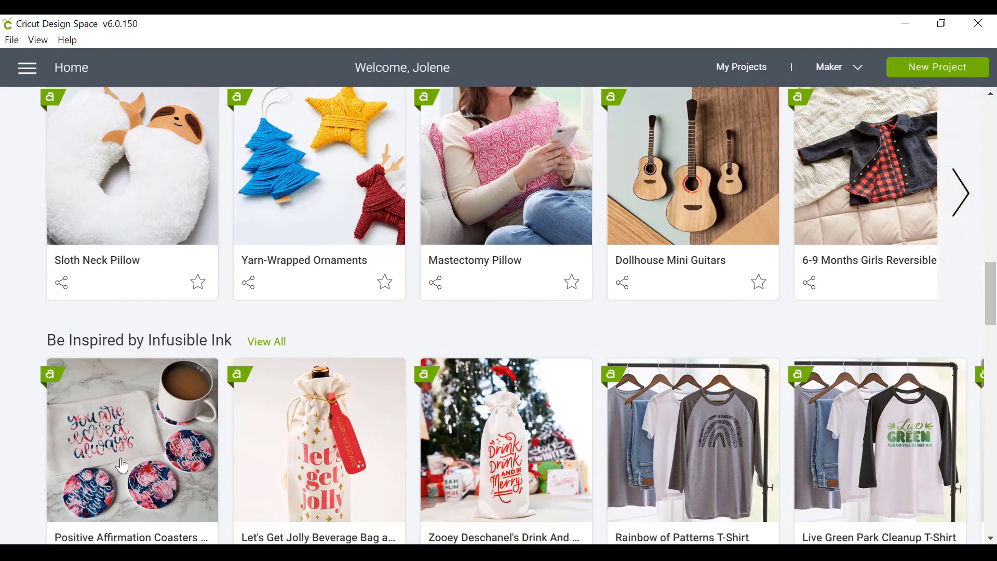
Open the Let's Get Jolly project, view its second image and highlight the Easy difficulty rating
{"action": "left_click", "coordinate": [368, 442]}
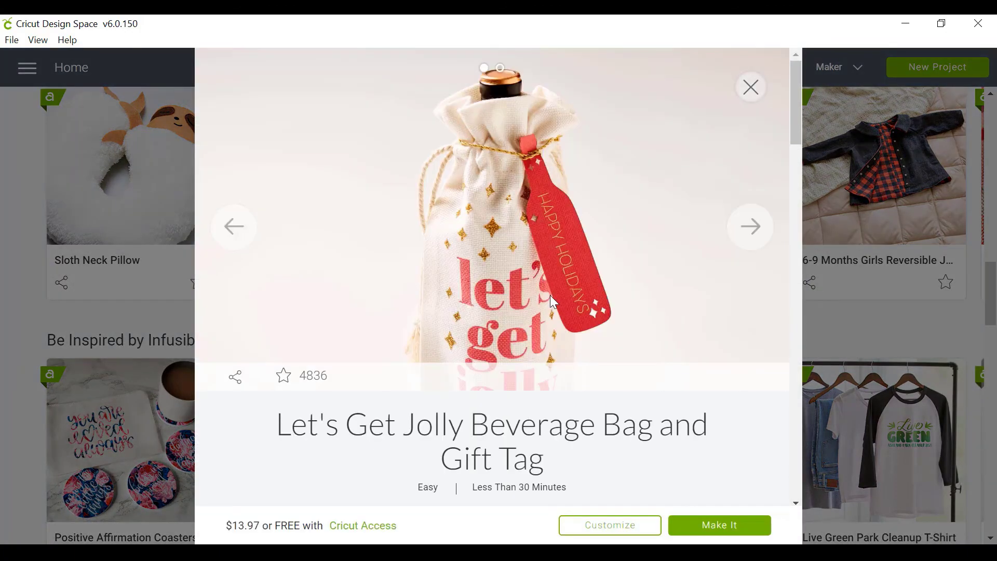
{"action": "left_click", "coordinate": [751, 229]}
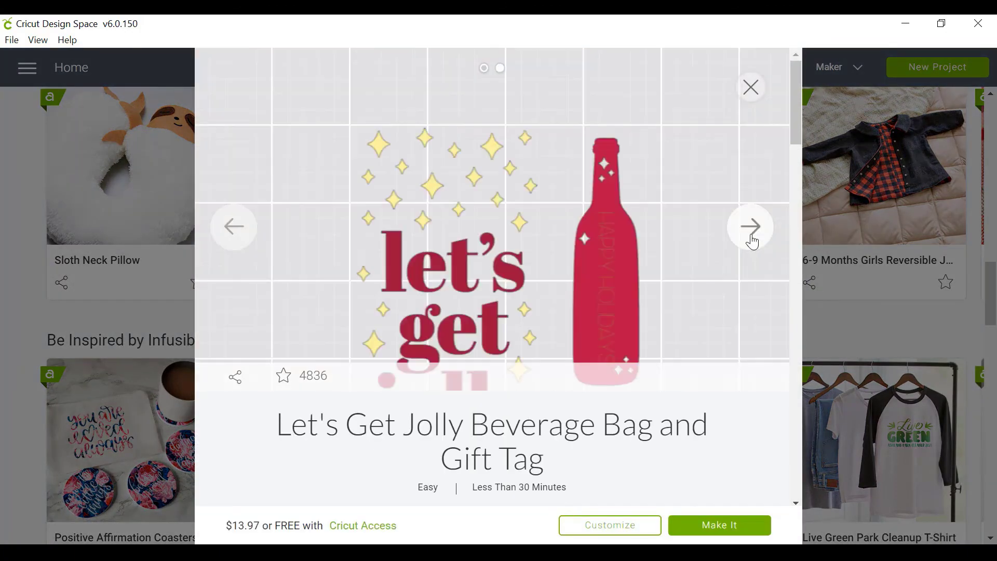
{"action": "scroll", "coordinate": [752, 240], "scroll_direction": "down", "scroll_amount": 5}
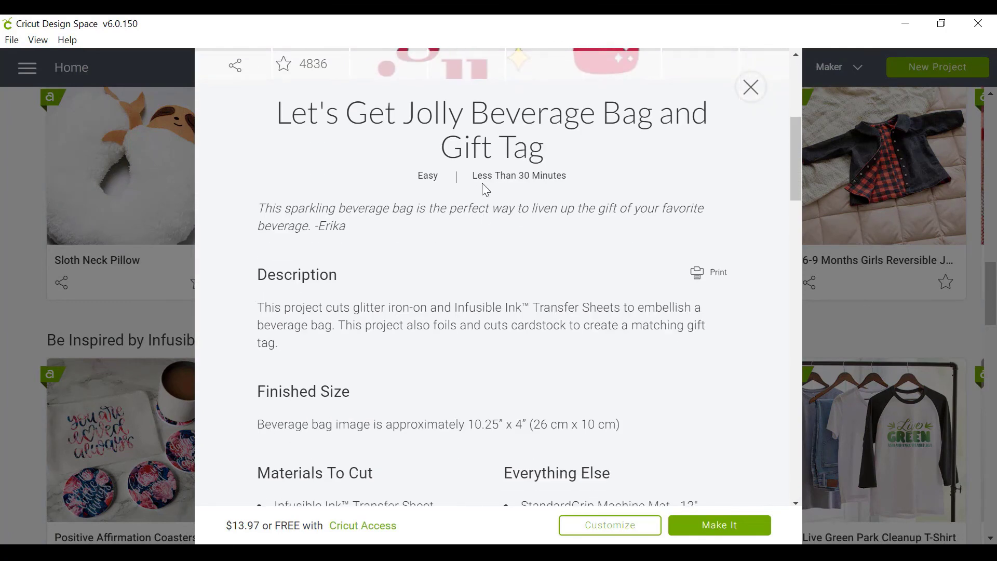
{"action": "double_click", "coordinate": [425, 174]}
Highlight the Materials To Cut list and scroll down to the Cut instructions
{"action": "scroll", "coordinate": [536, 318], "scroll_direction": "down", "scroll_amount": 5}
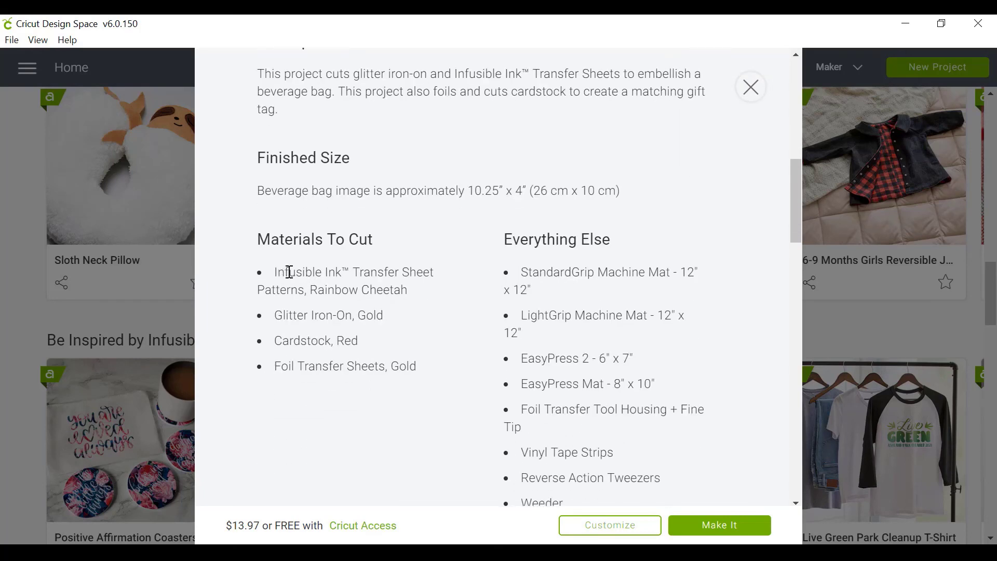
{"action": "left_click_drag", "start_coordinate": [276, 272], "coordinate": [413, 364]}
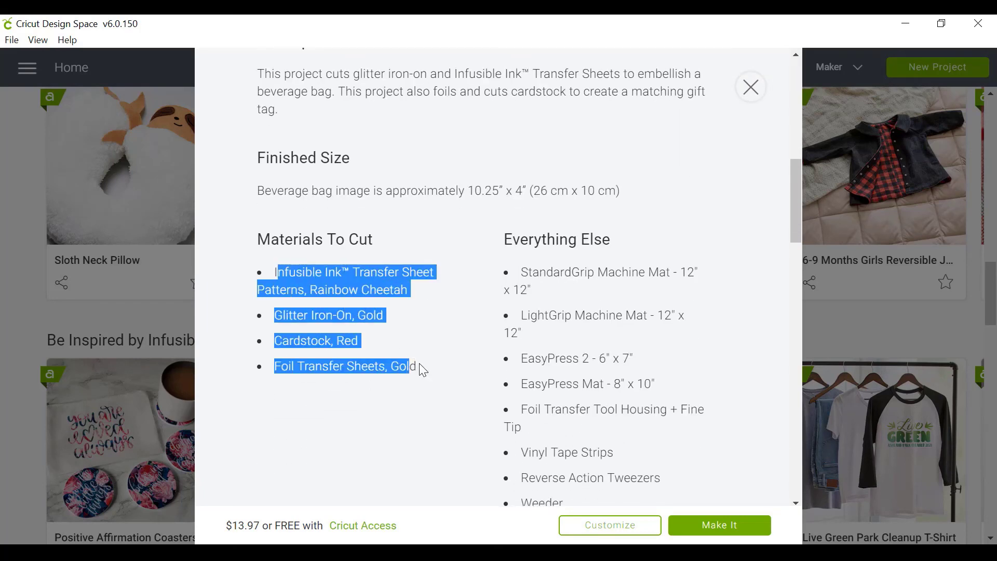
{"action": "scroll", "coordinate": [423, 370], "scroll_direction": "down", "scroll_amount": 3}
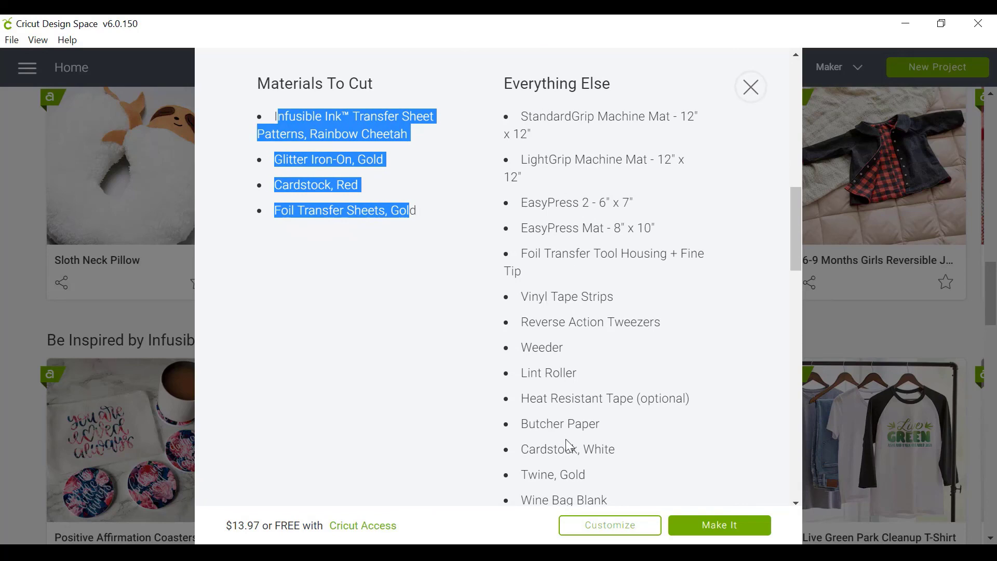
{"action": "scroll", "coordinate": [566, 441], "scroll_direction": "down", "scroll_amount": 10}
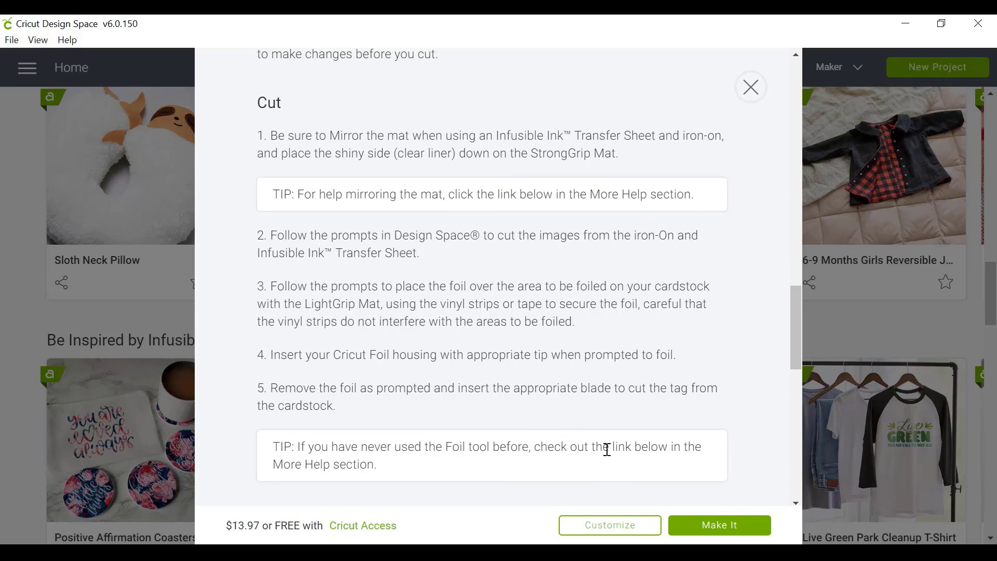
Close the Let's Get Jolly beverage bag project details
{"action": "left_click", "coordinate": [751, 87]}
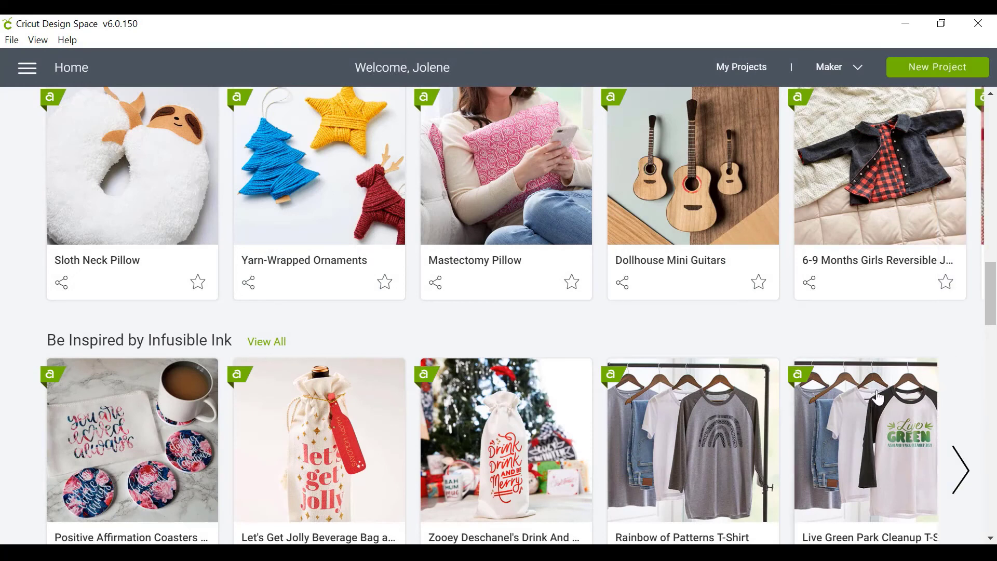